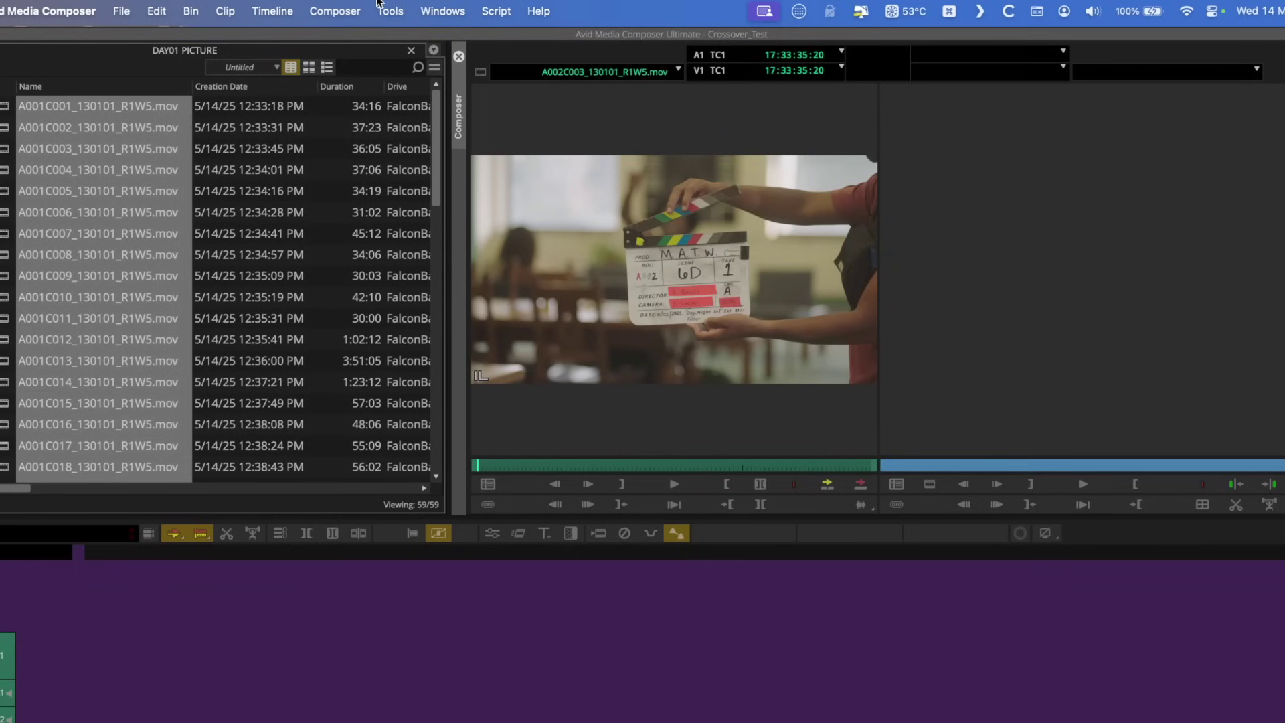
# Step: Open the Louper tool and switch from its docked panel to the Bins and back
pyautogui.click(390, 10)
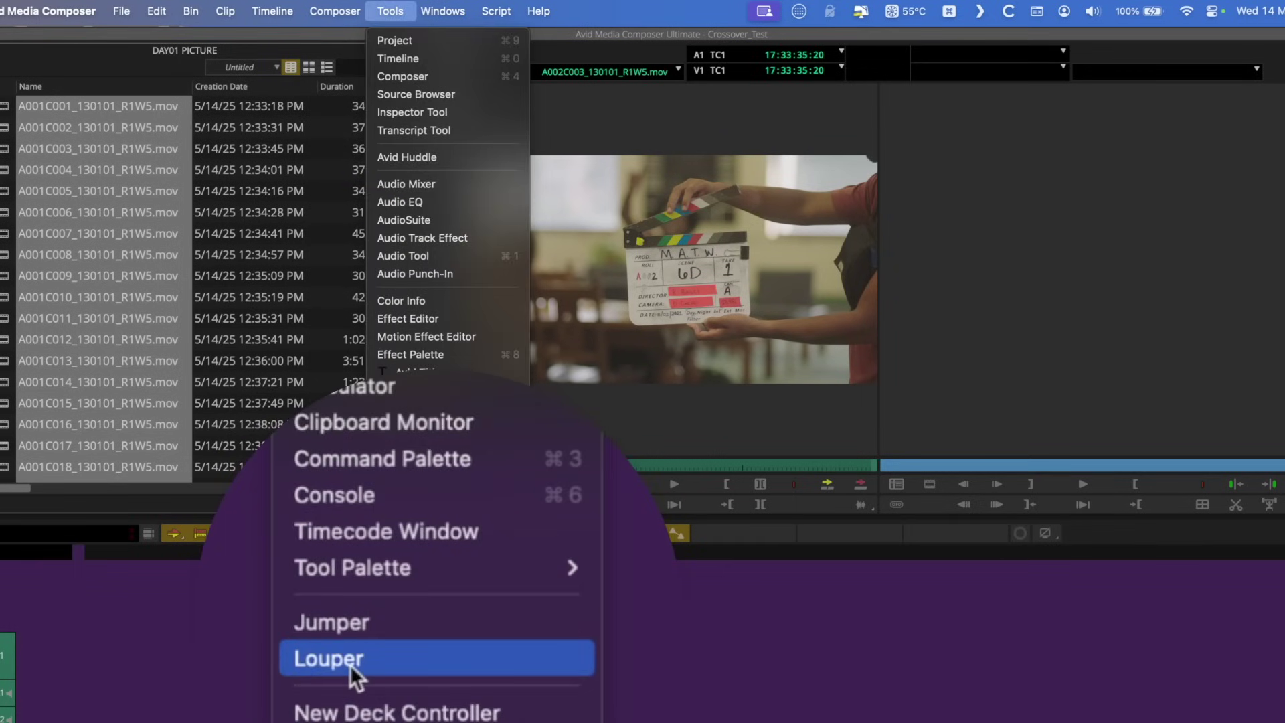
pyautogui.click(402, 659)
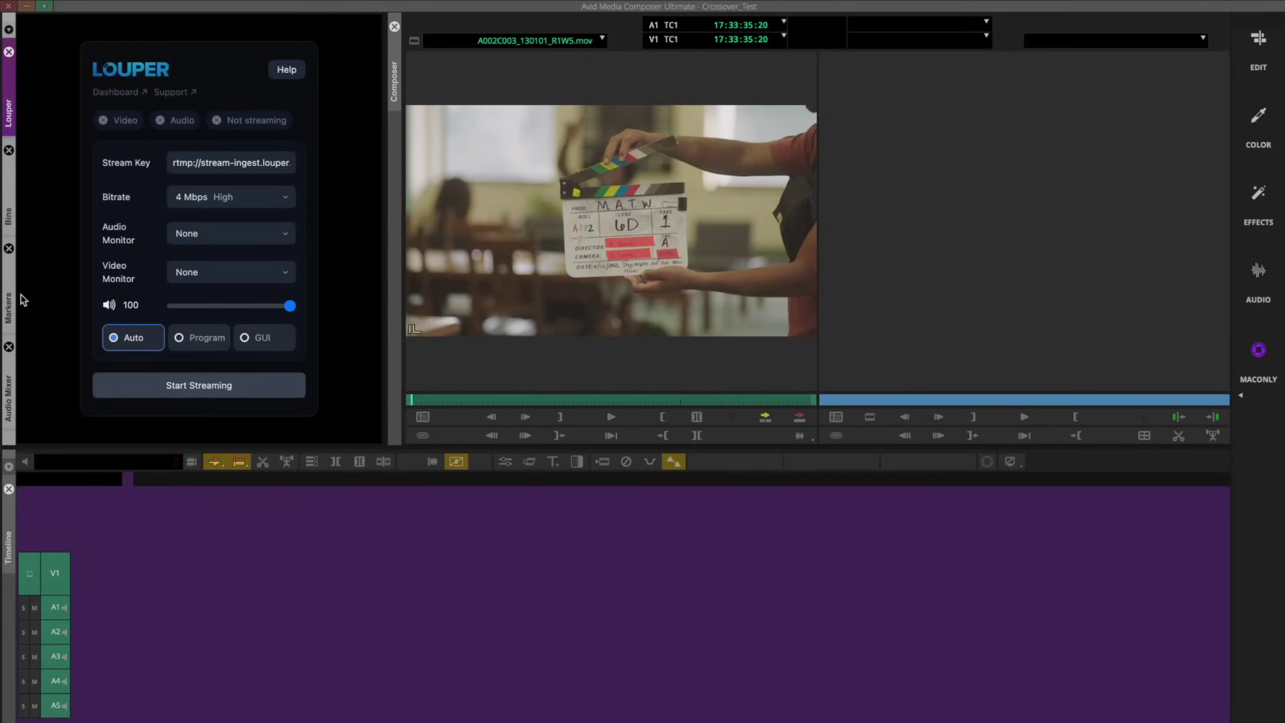
pyautogui.click(15, 213)
pyautogui.click(9, 109)
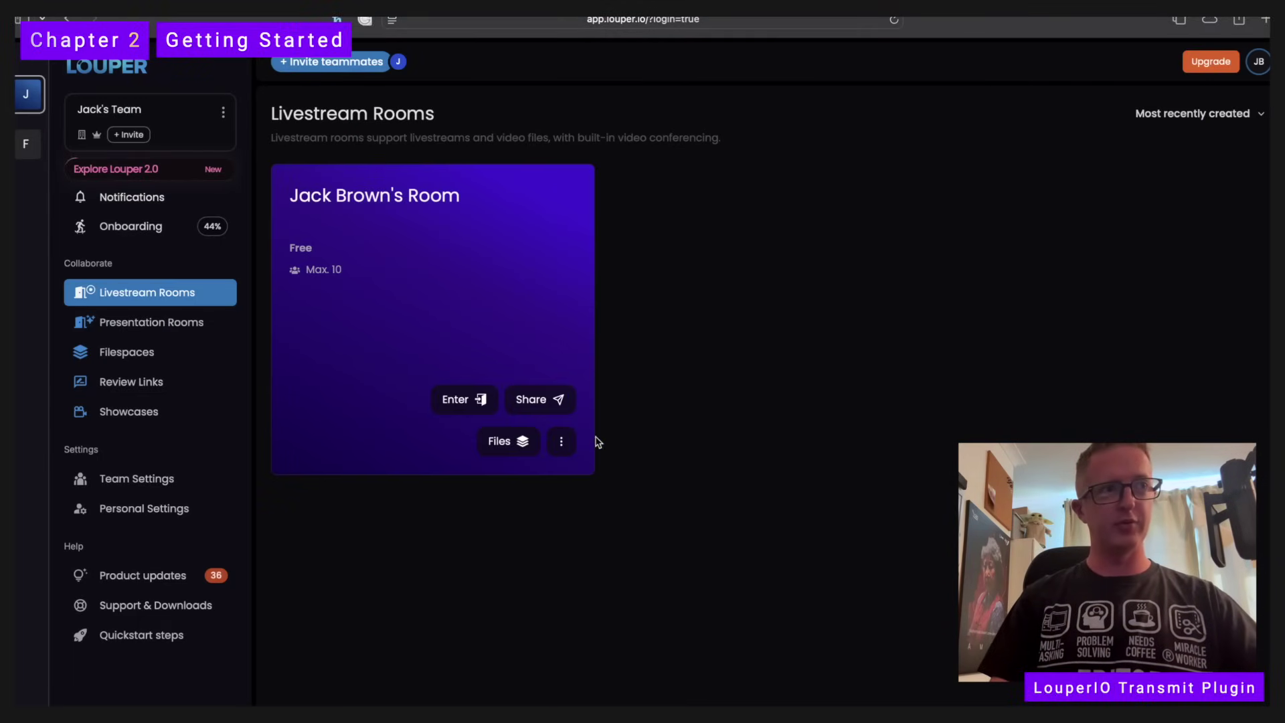
# Step: Review the livestream room's general settings and its sharing options in the Louper dashboard without changing anything
pyautogui.click(561, 441)
pyautogui.click(533, 410)
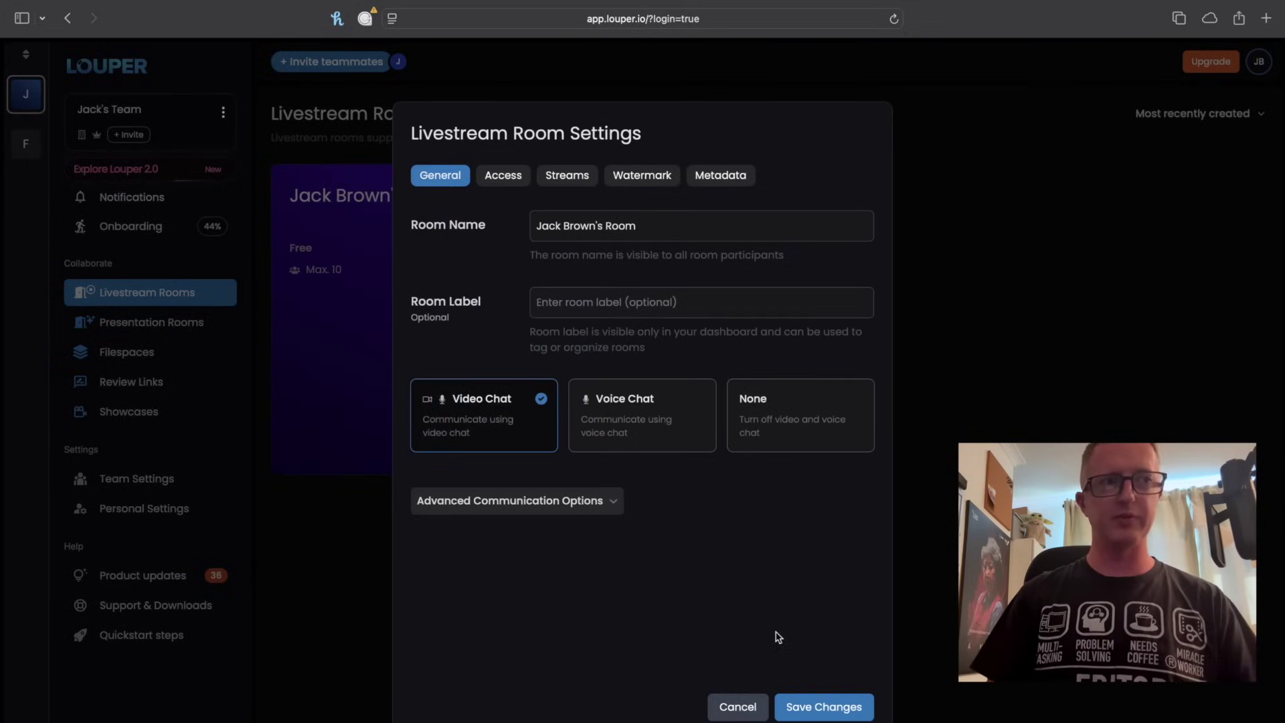
pyautogui.click(738, 706)
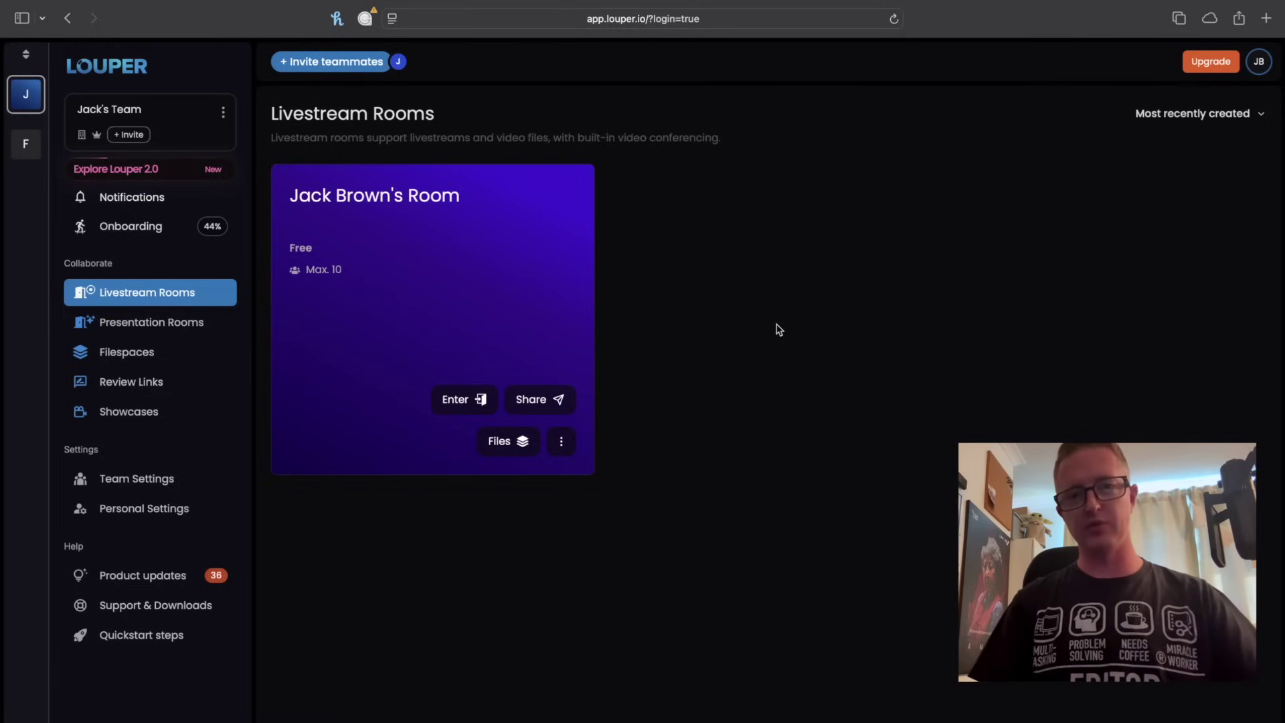
pyautogui.click(546, 404)
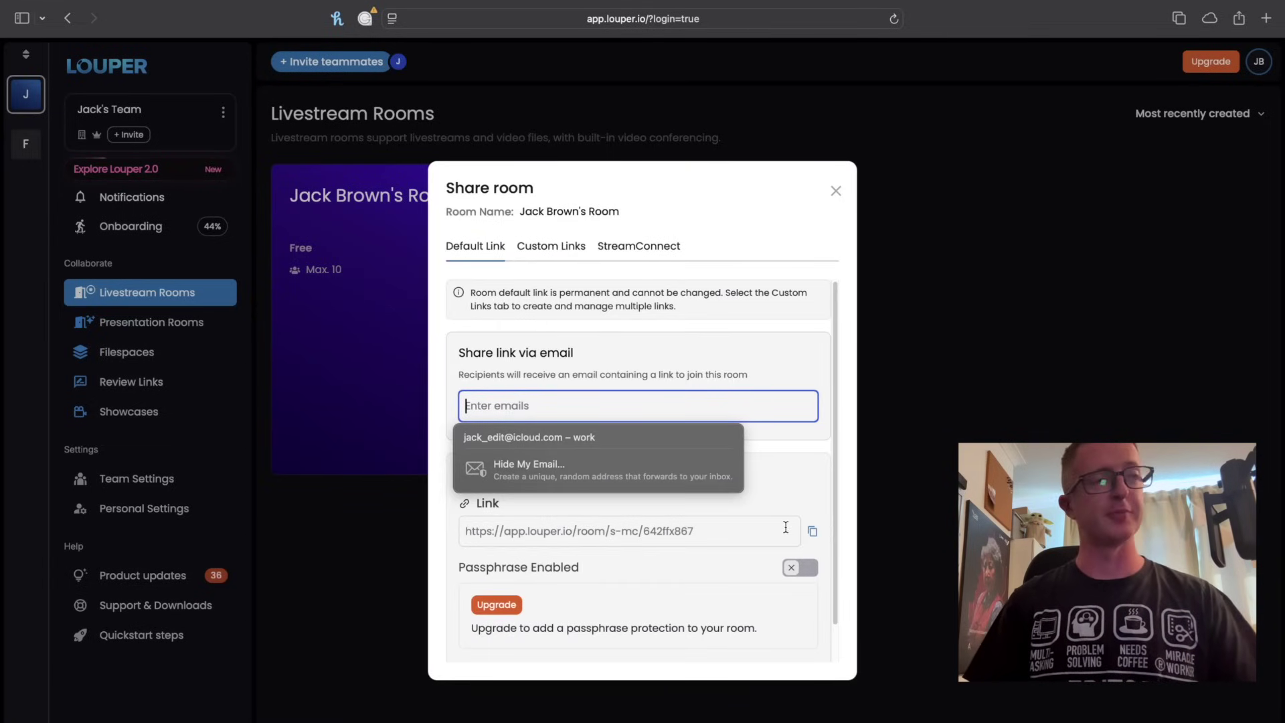
pyautogui.press('Escape')
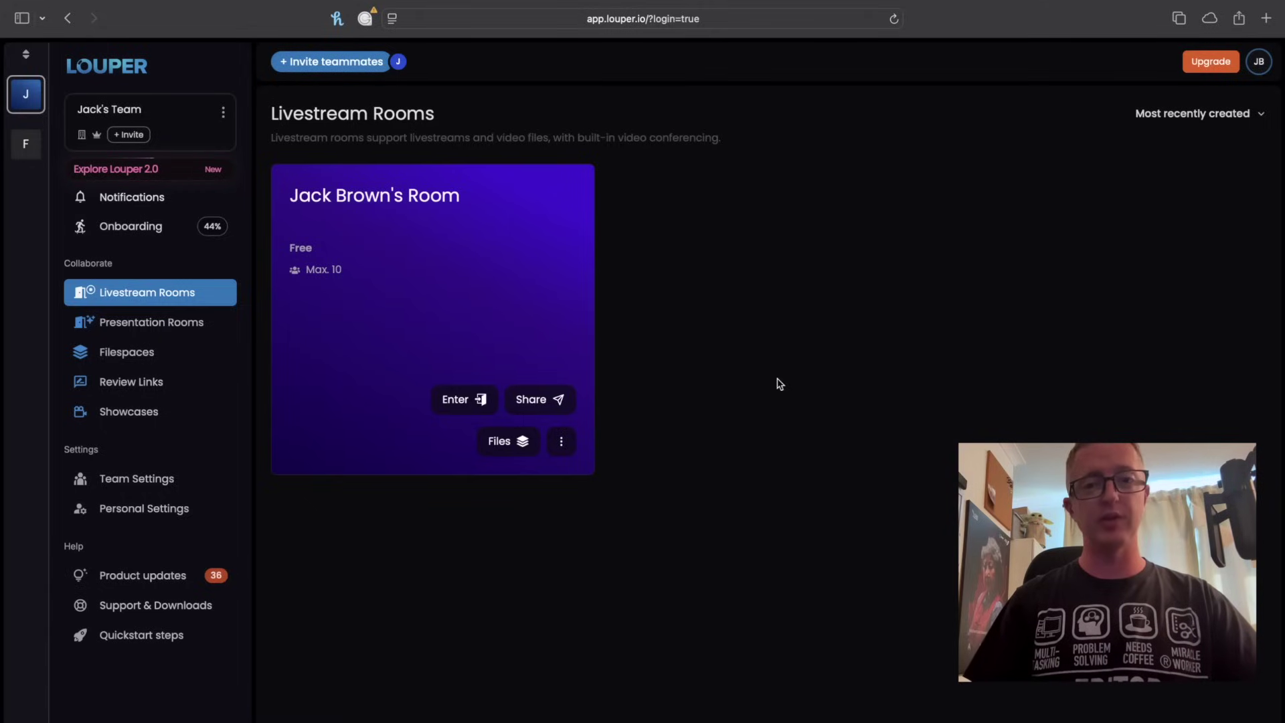
# Step: Enter the livestream room with enhanced noise cancellation turned off, and look at the room's chat
pyautogui.click(455, 406)
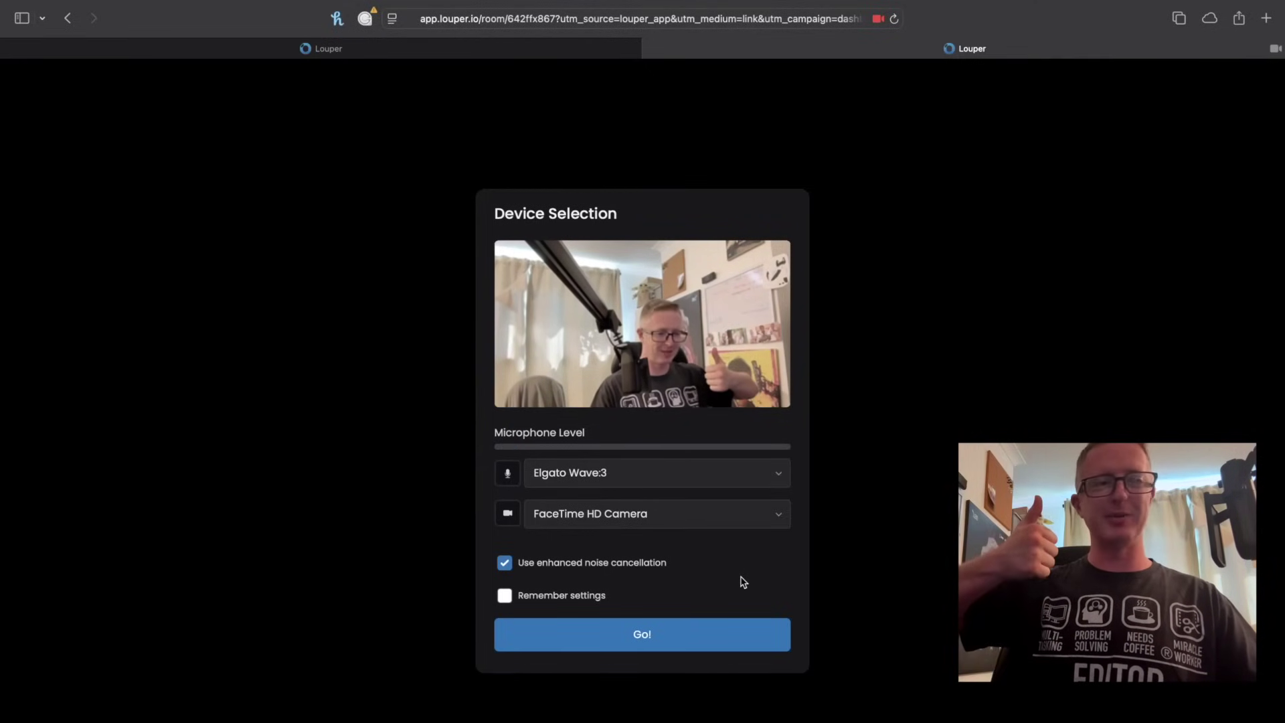
pyautogui.click(504, 563)
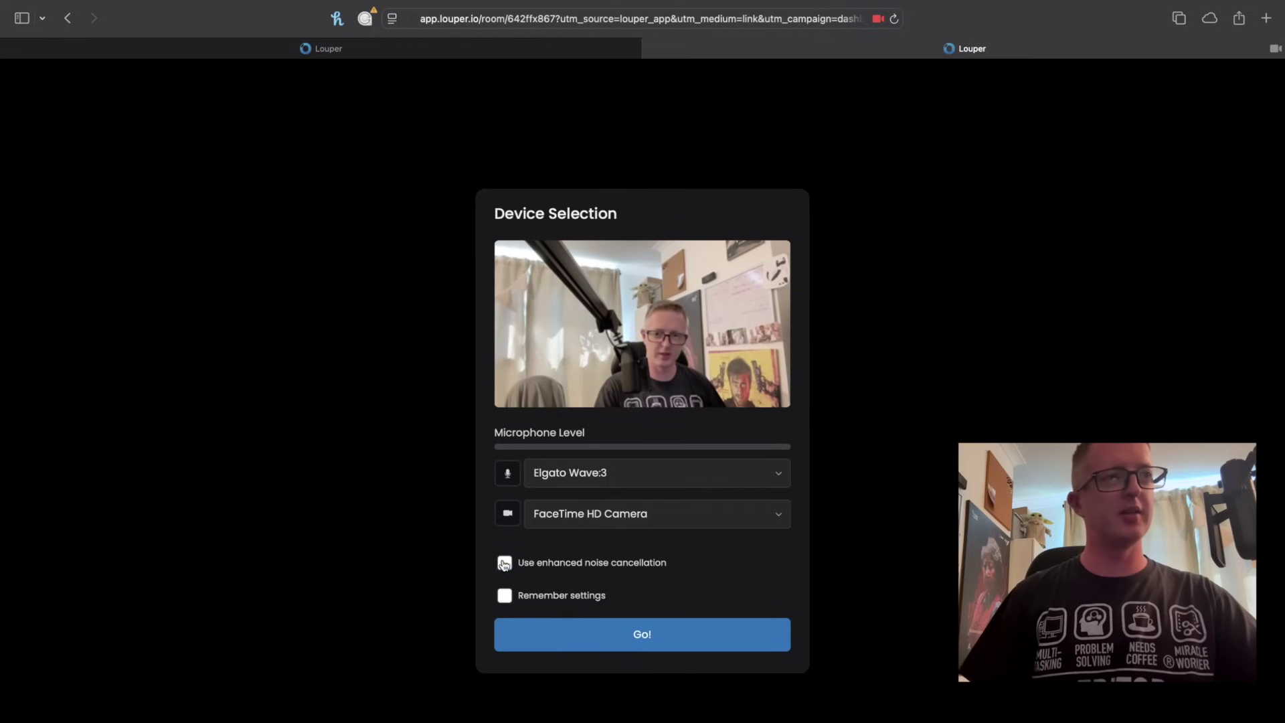
pyautogui.click(683, 647)
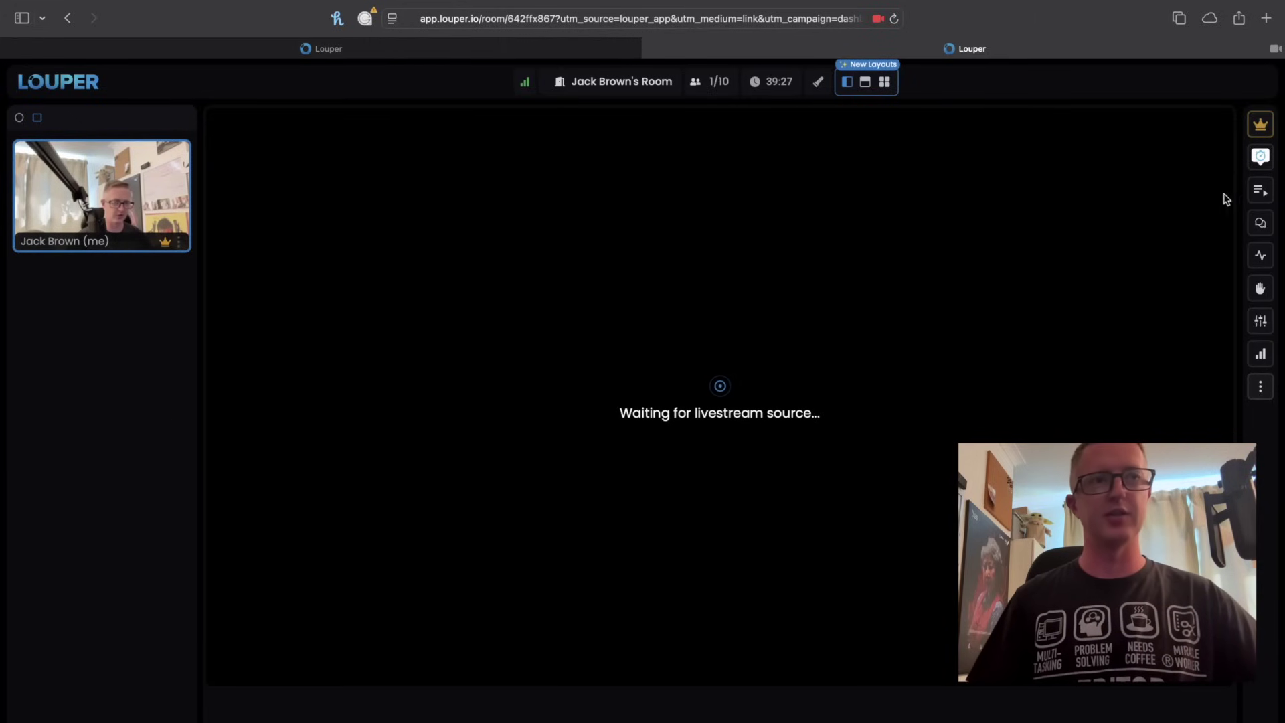
pyautogui.click(1260, 223)
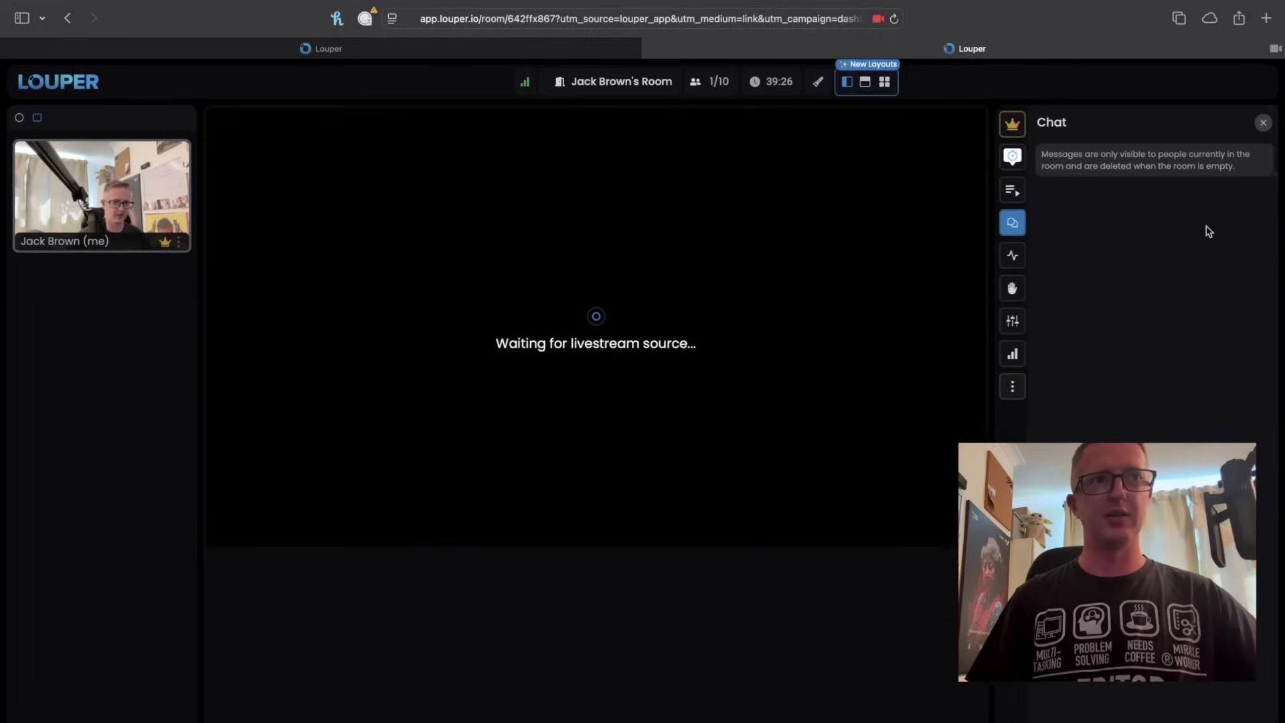
pyautogui.click(1260, 123)
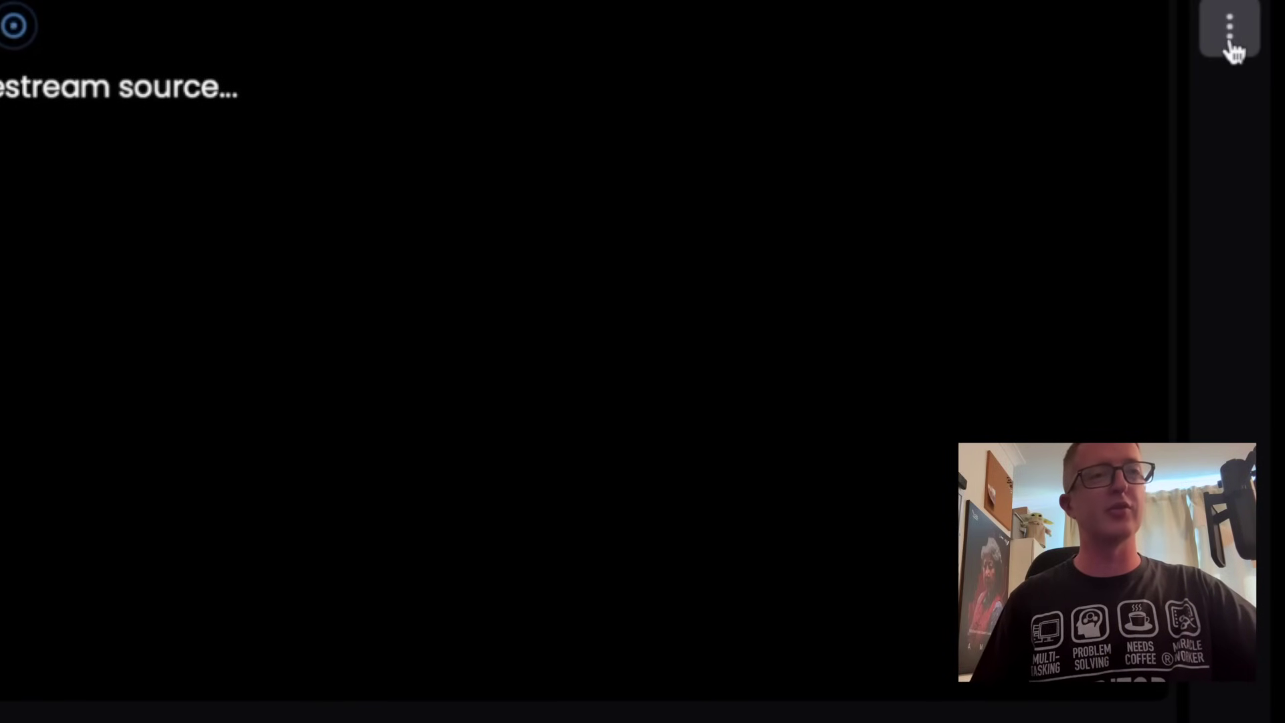
# Step: Copy the Stream 1 server URL for the LDE encoder from the room's stream keys
pyautogui.click(1229, 47)
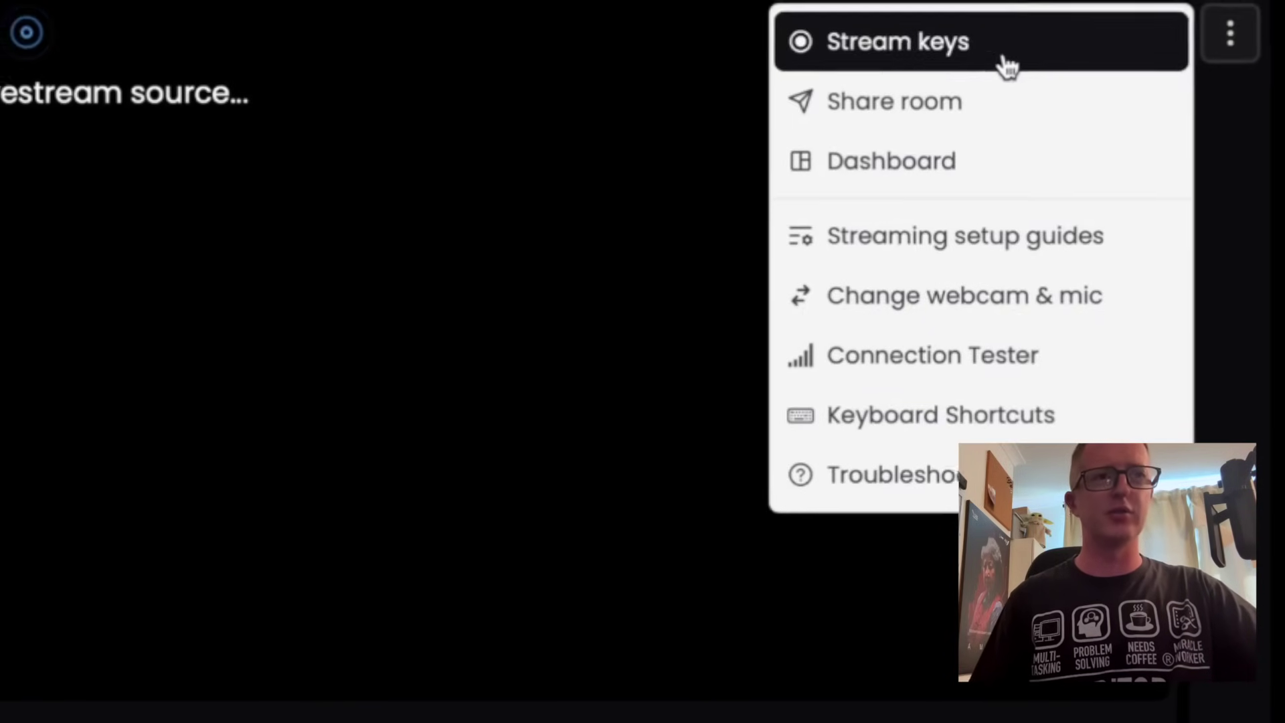
pyautogui.click(890, 52)
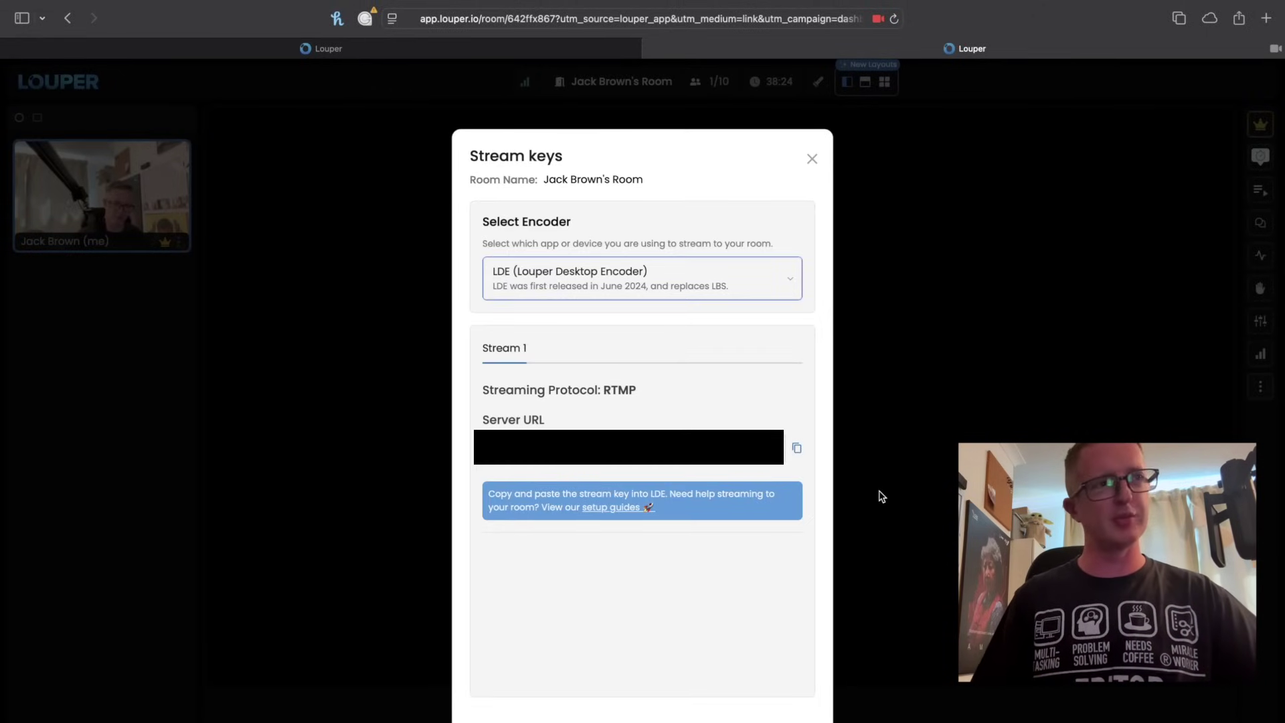
pyautogui.click(798, 450)
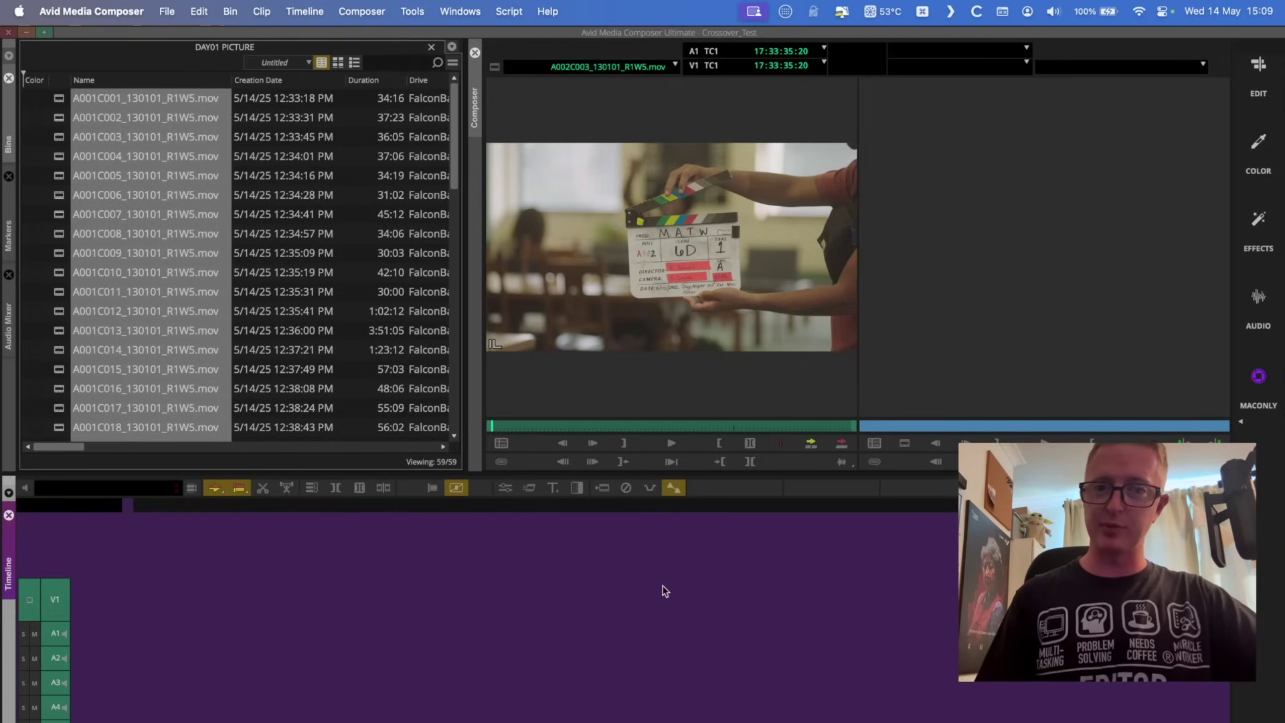
# Step: Open the Louper tool in Avid Media Composer and dock it as a tab alongside the Bins
pyautogui.click(412, 11)
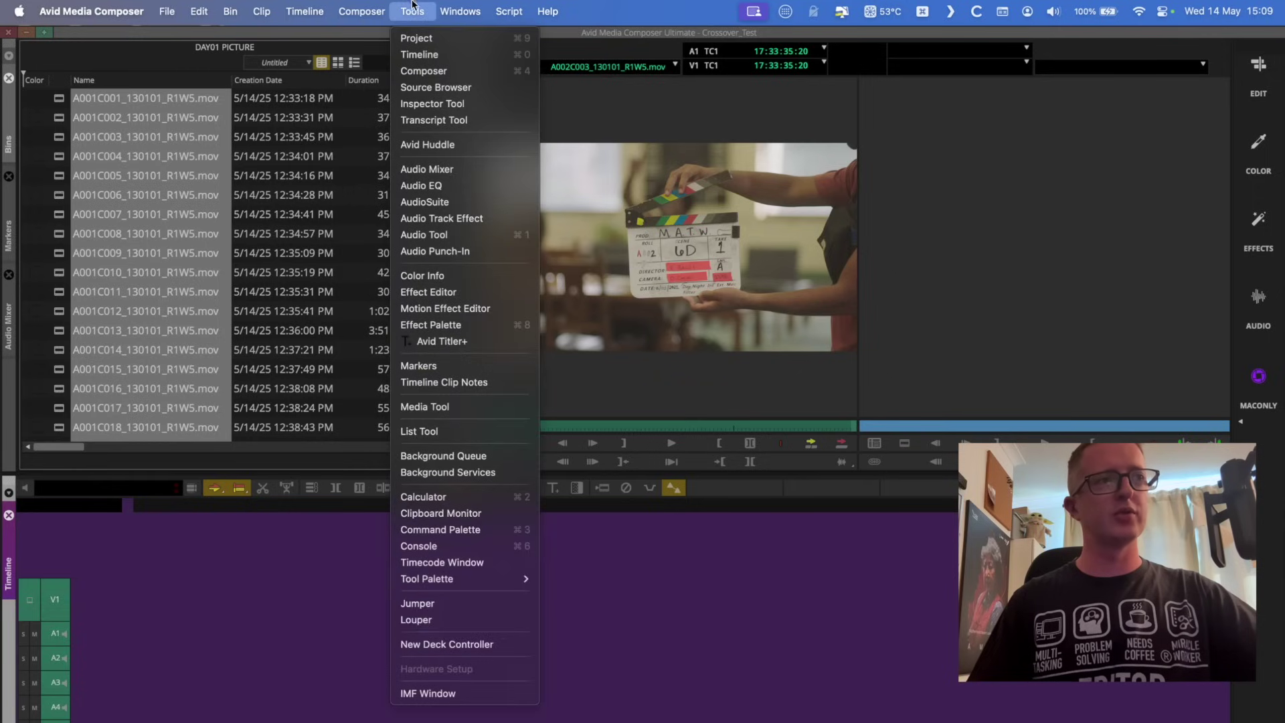
pyautogui.click(451, 624)
pyautogui.moveTo(497, 231); pyautogui.dragTo(544, 216)
pyautogui.moveTo(406, 309); pyautogui.dragTo(1215, 231)
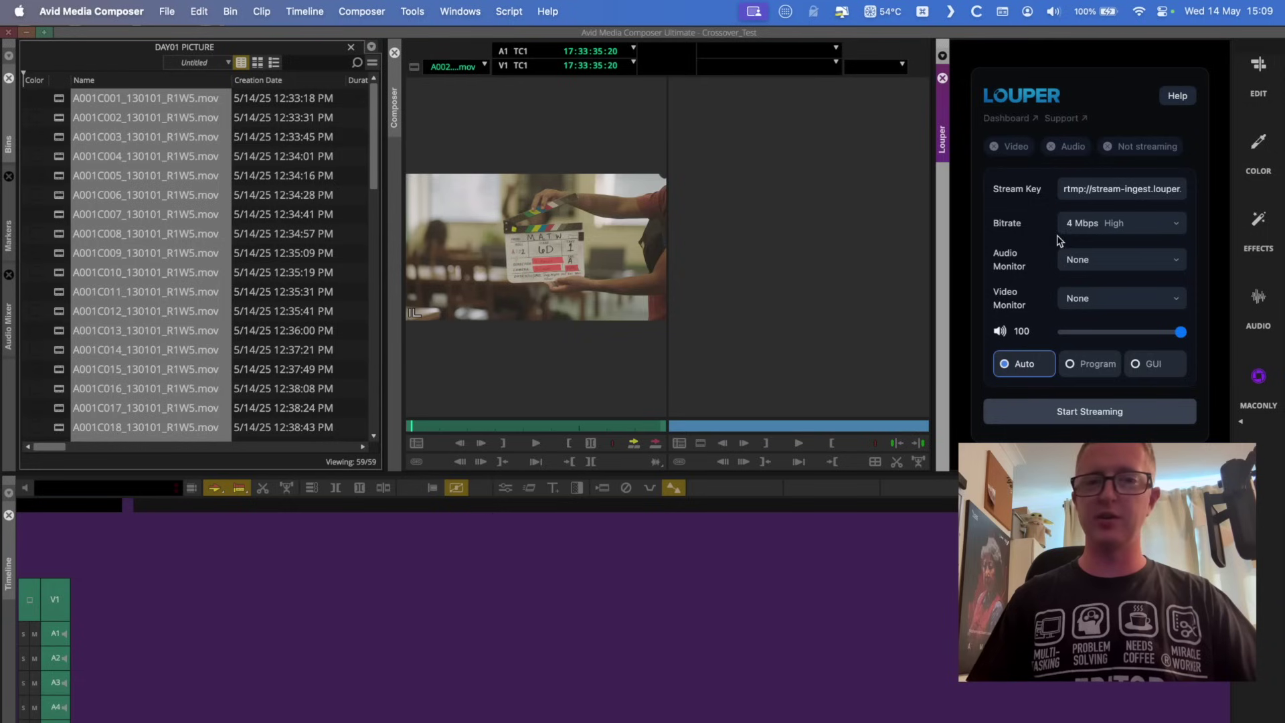
pyautogui.moveTo(943, 118); pyautogui.dragTo(39, 301)
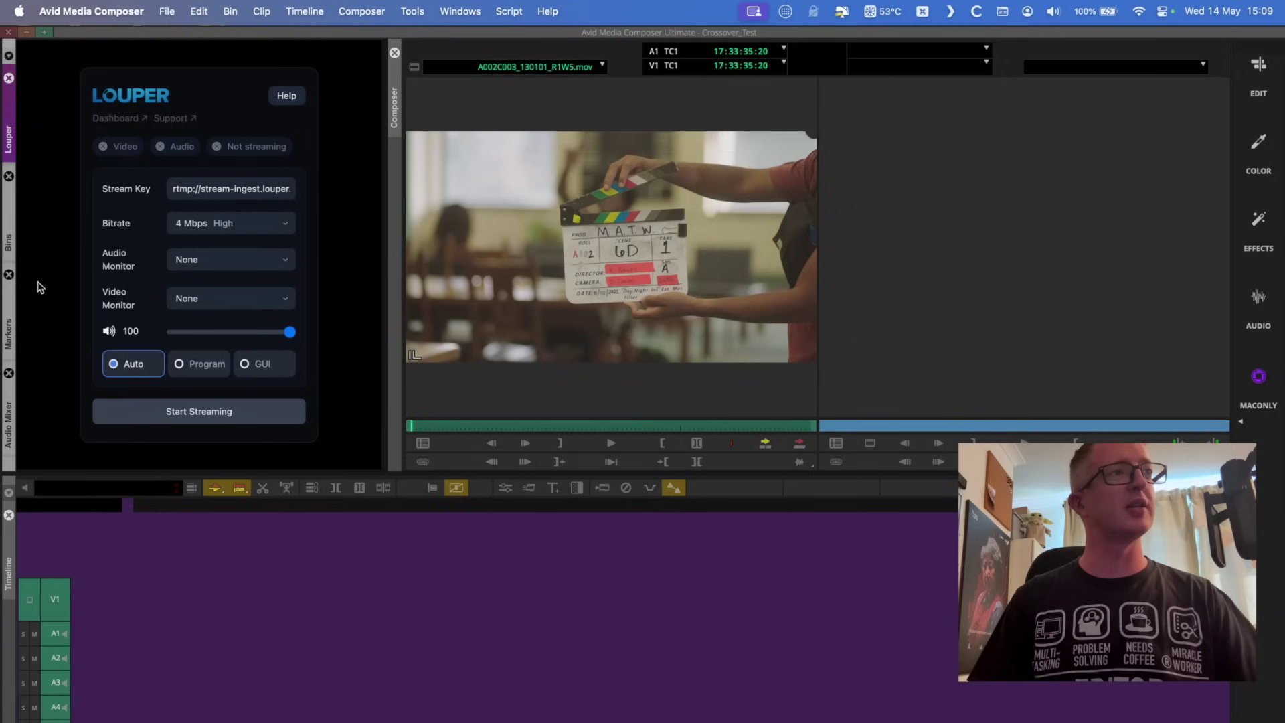
# Step: Switch to the Bins and back to Louper, and narrow their shared panel to enlarge the Composer
pyautogui.click(14, 240)
pyautogui.click(10, 140)
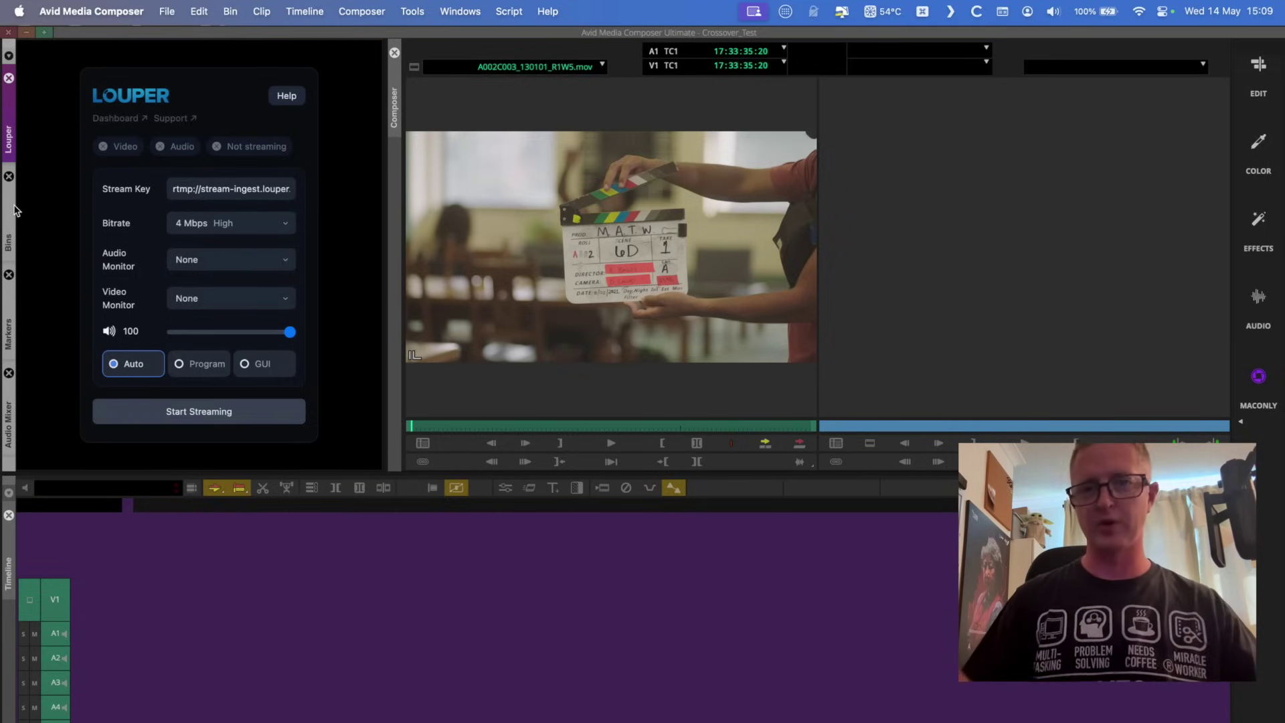
pyautogui.moveTo(382, 302); pyautogui.dragTo(263, 309)
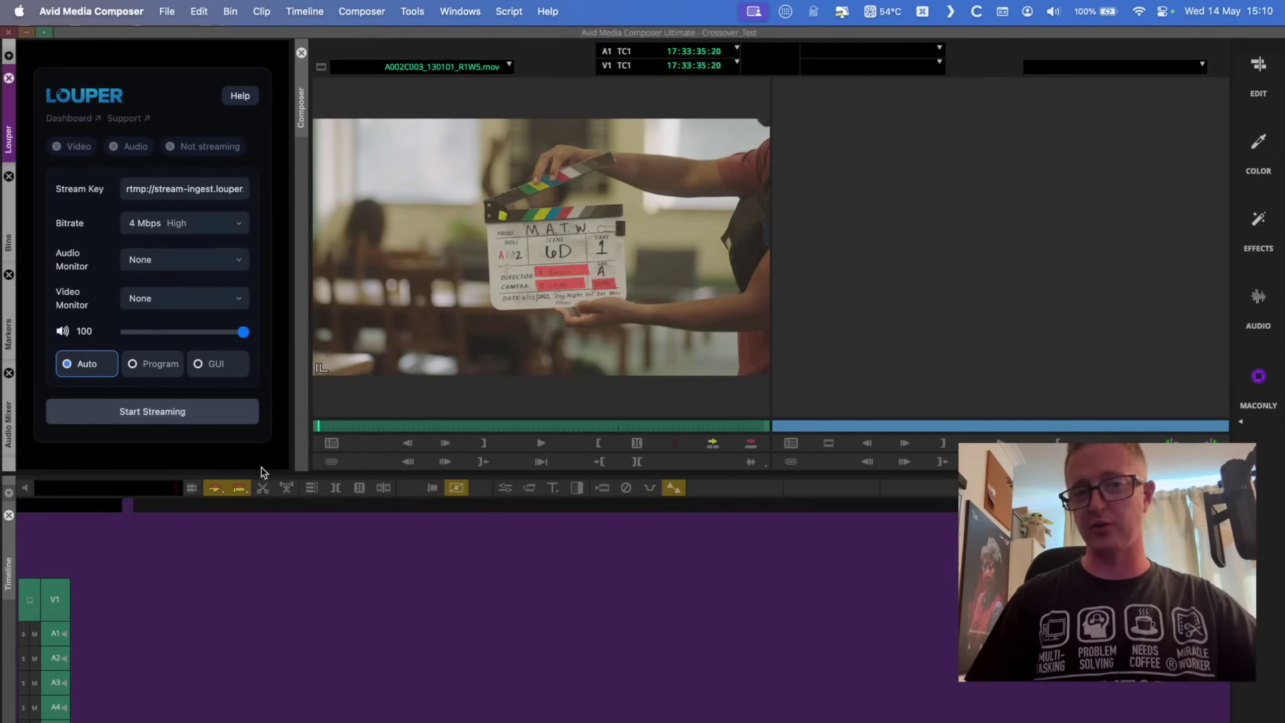
# Step: Replace the Louper panel's Stream Key with the stream key copied from the room
pyautogui.click(193, 190)
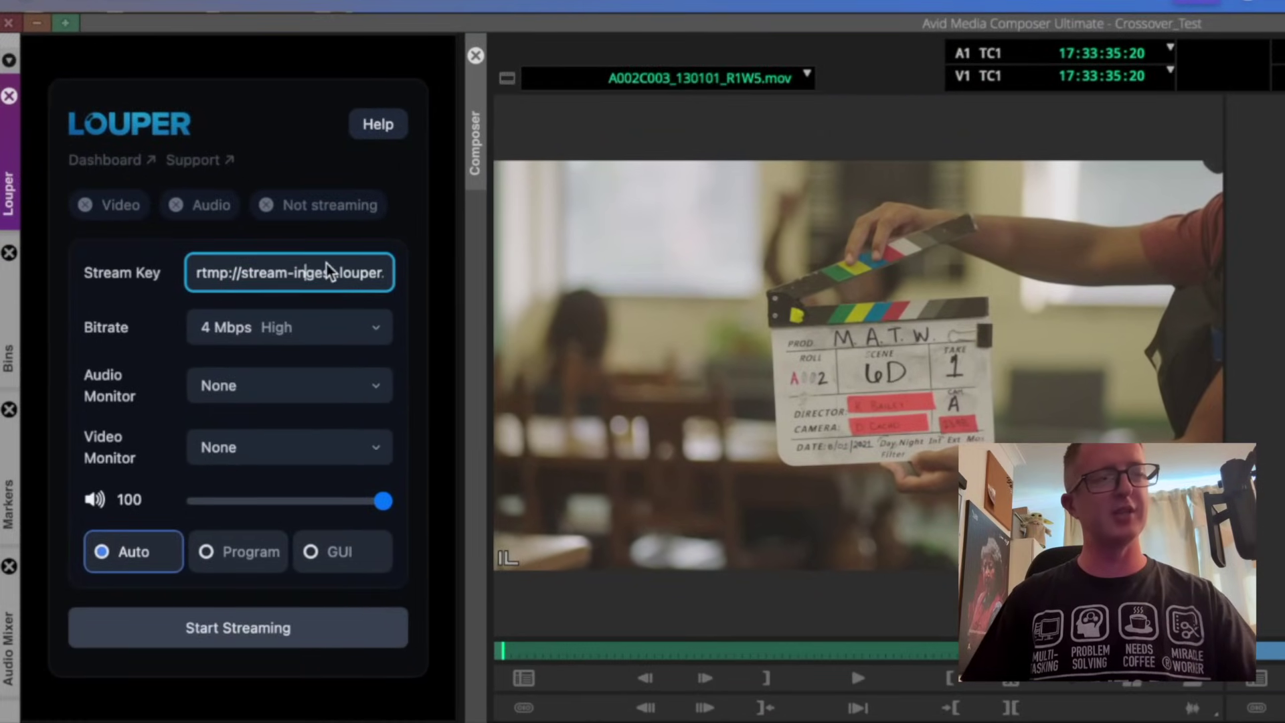
pyautogui.tripleClick(328, 263)
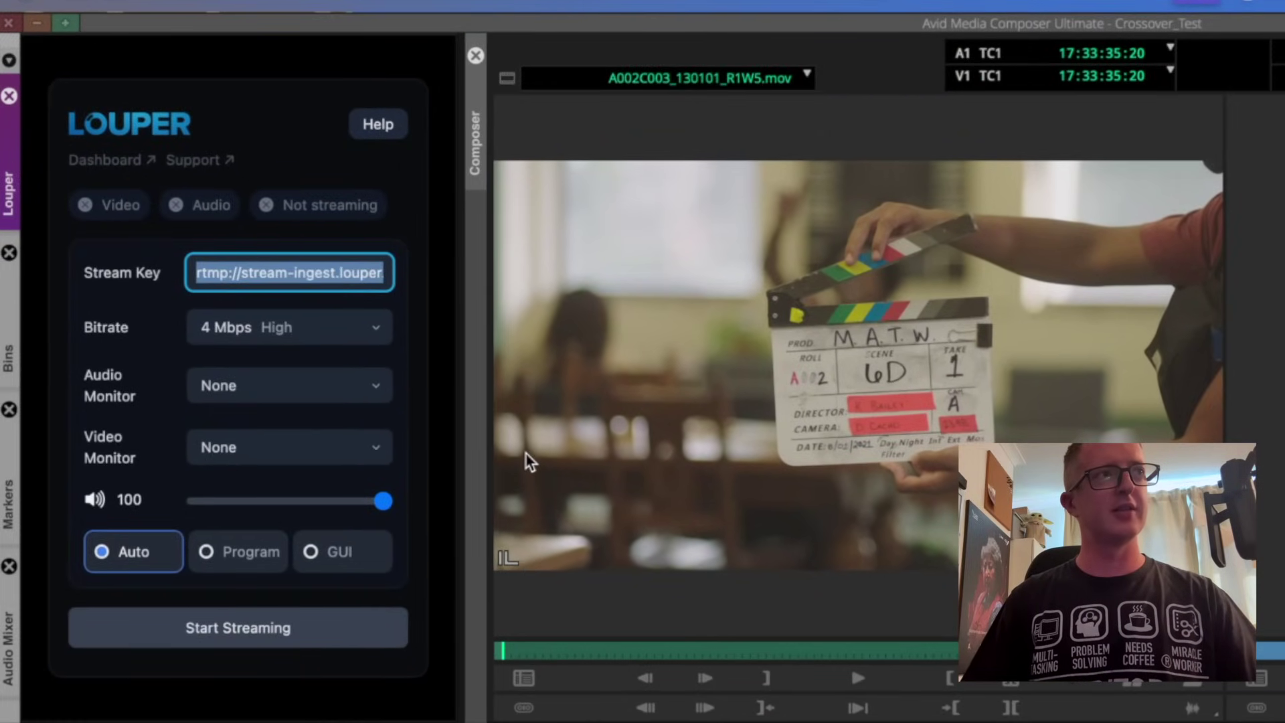
pyautogui.hotkey('ctrl', 'v')
pyautogui.click(408, 308)
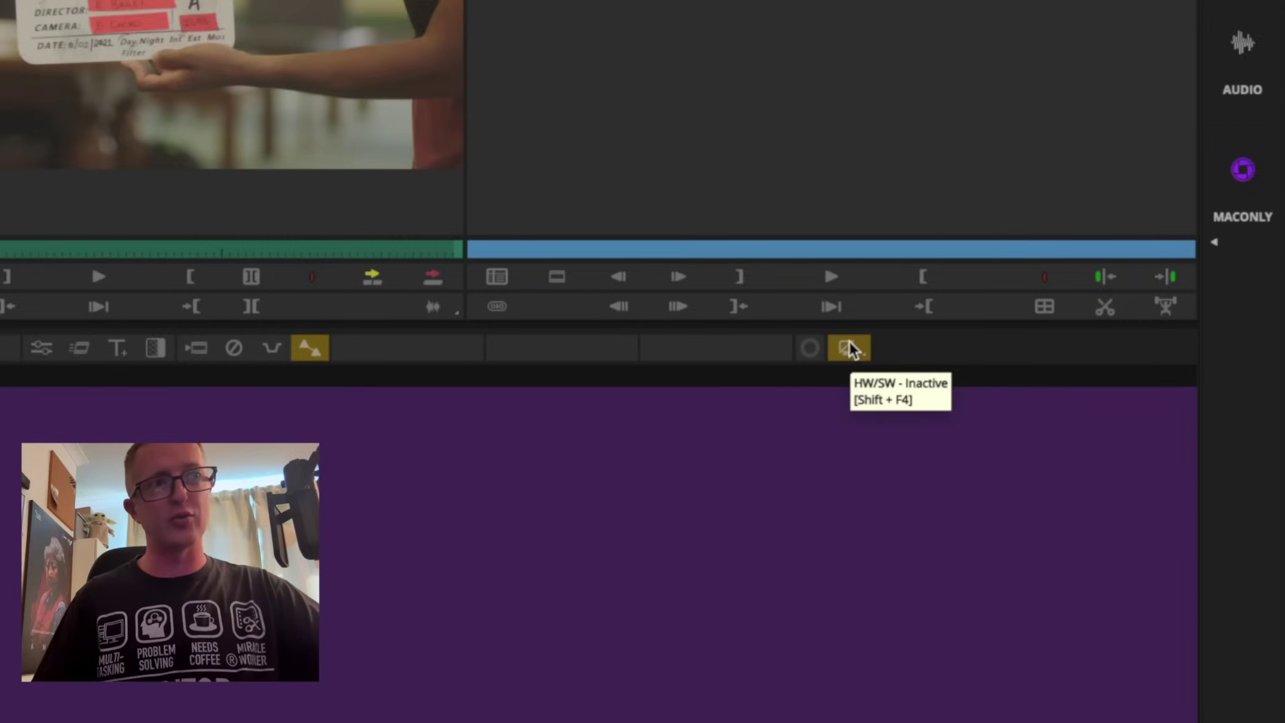
# Step: Select Louper as the active hardware/software output device for the timeline and check that it is ticked
pyautogui.click(851, 348)
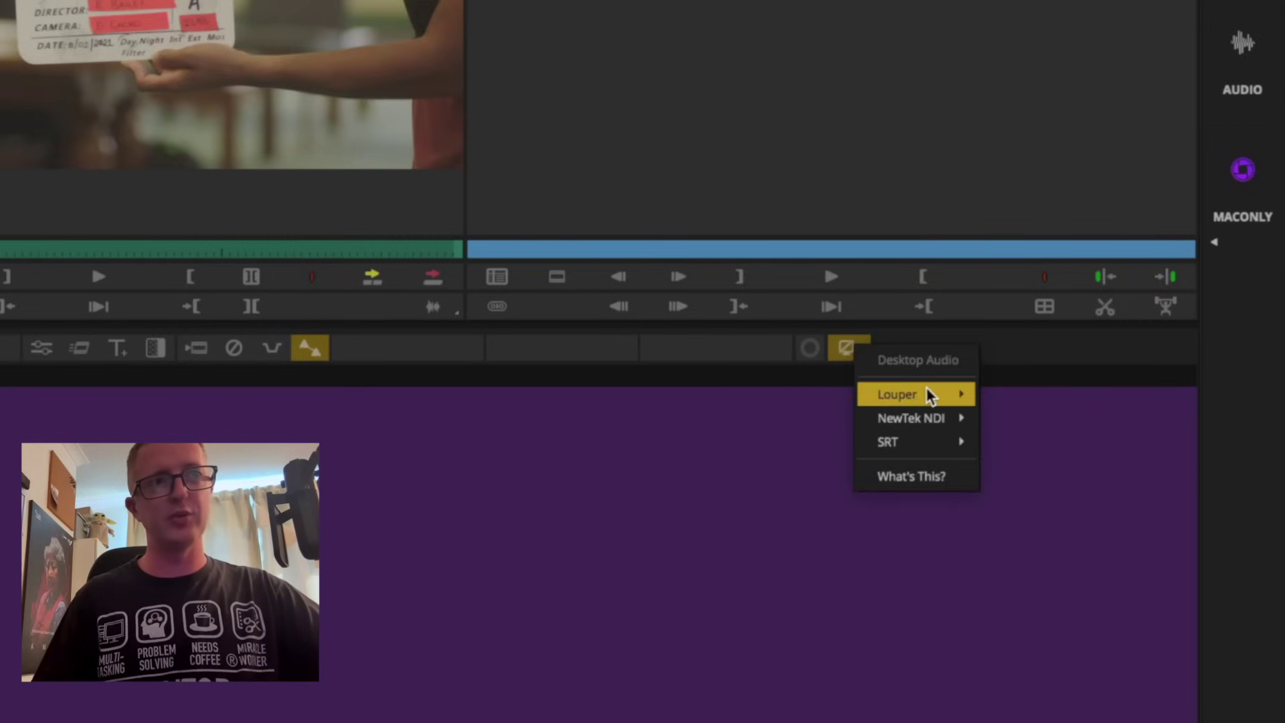
pyautogui.moveTo(866, 399)
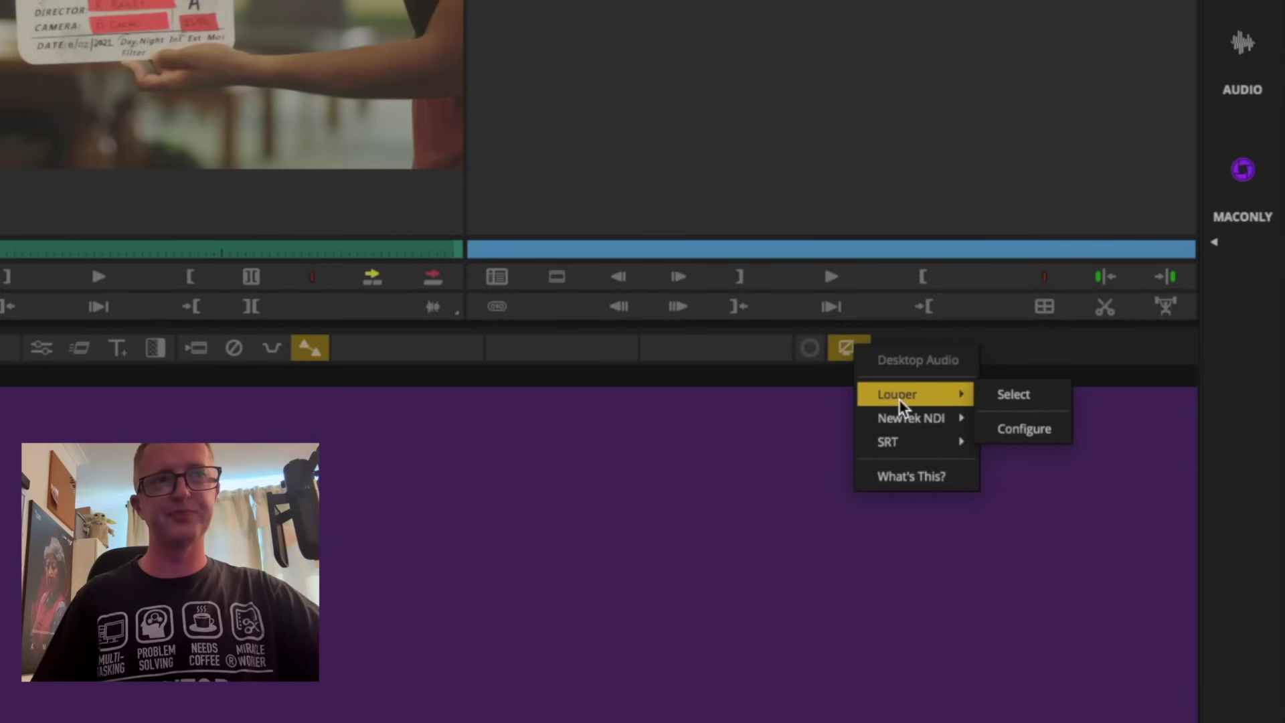
pyautogui.click(1027, 397)
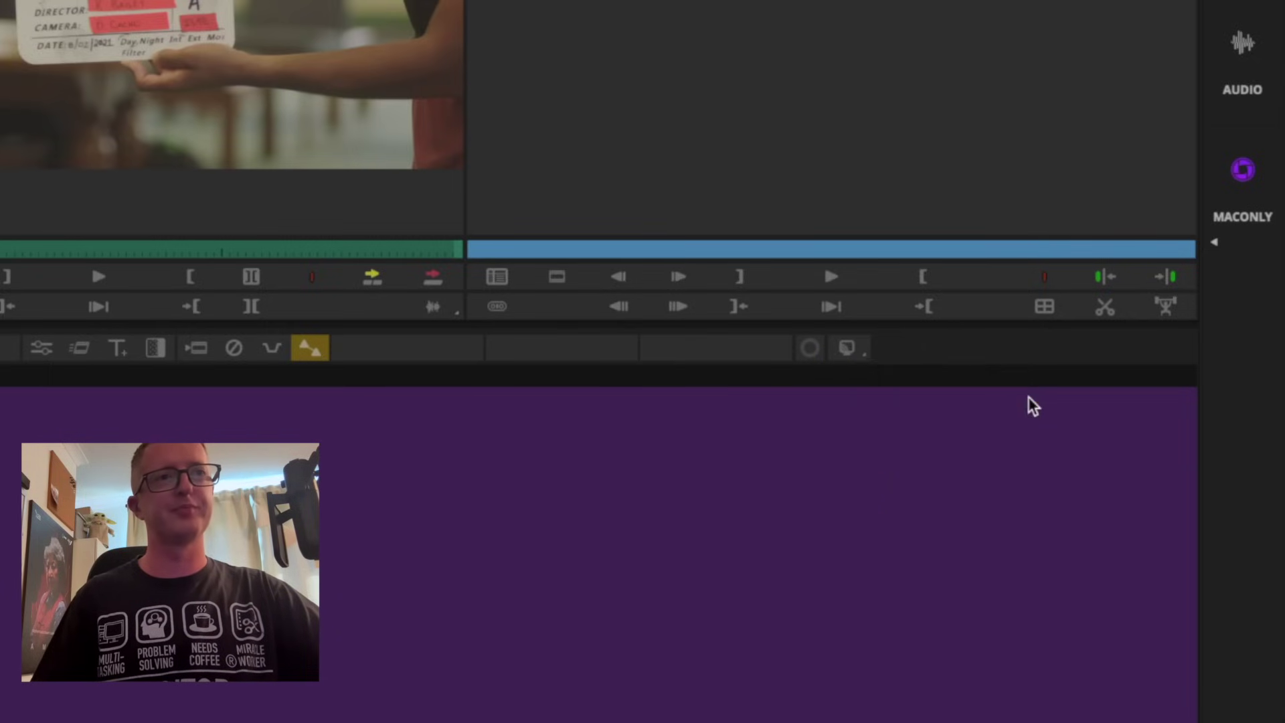
pyautogui.click(849, 348)
pyautogui.moveTo(898, 398)
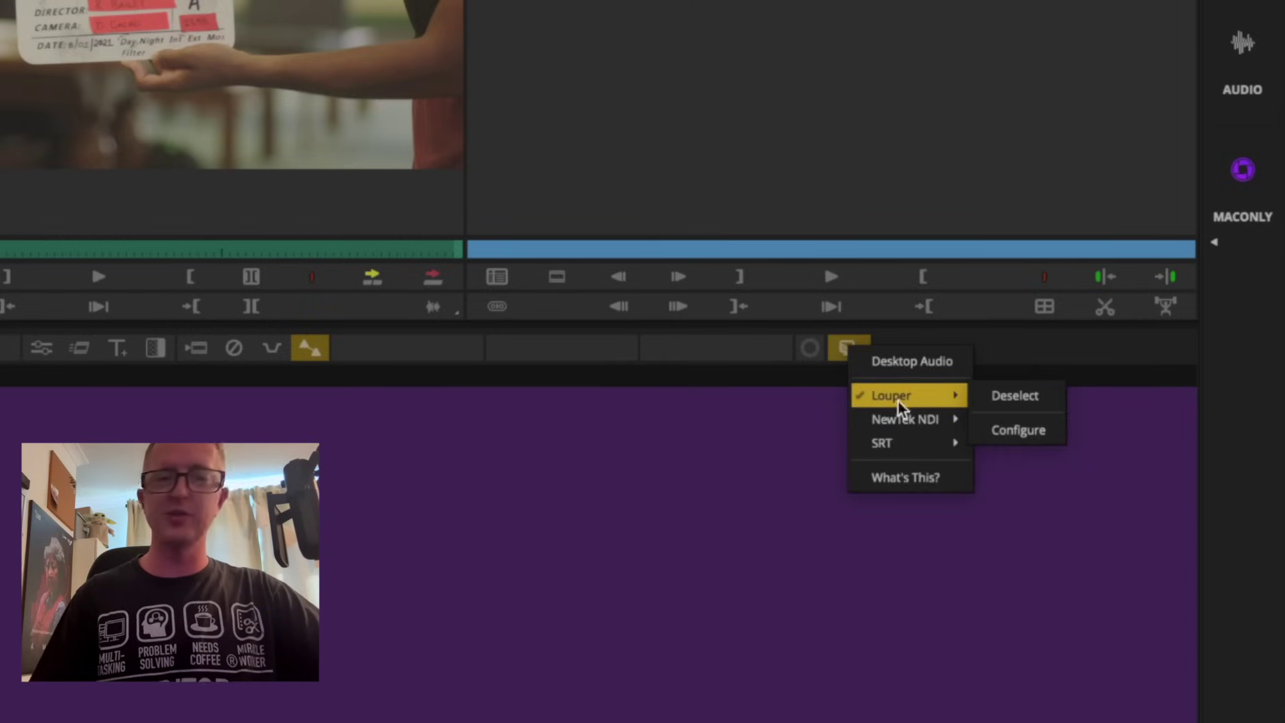
pyautogui.press('Escape')
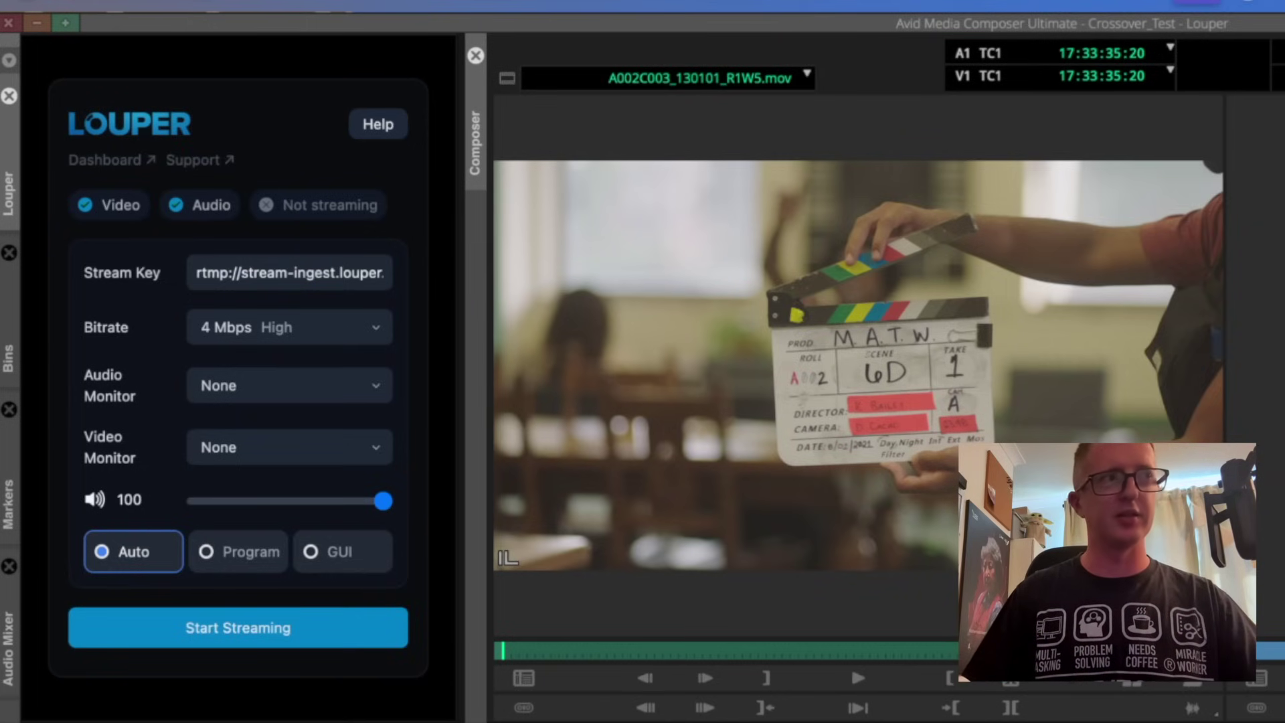
# Step: Start streaming from the Louper panel to the livestream room
pyautogui.click(335, 626)
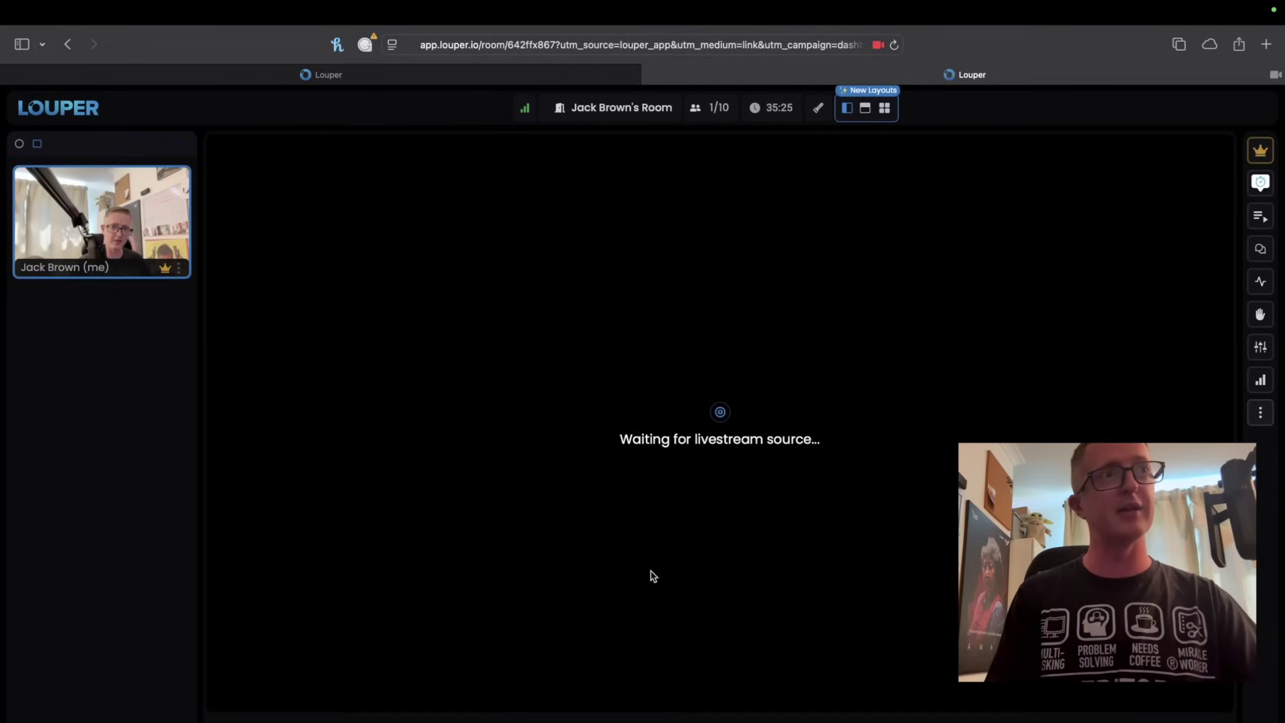
pyautogui.hotkey('ctrl', 'Left')
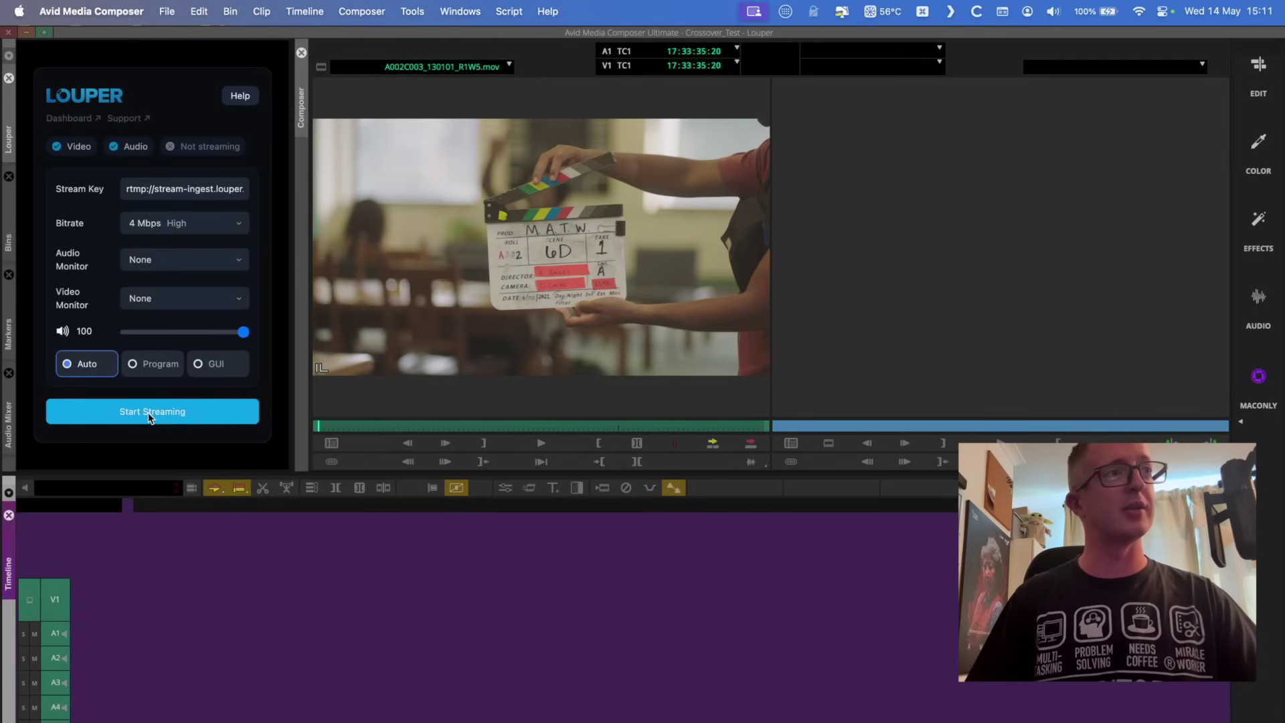
pyautogui.click(148, 411)
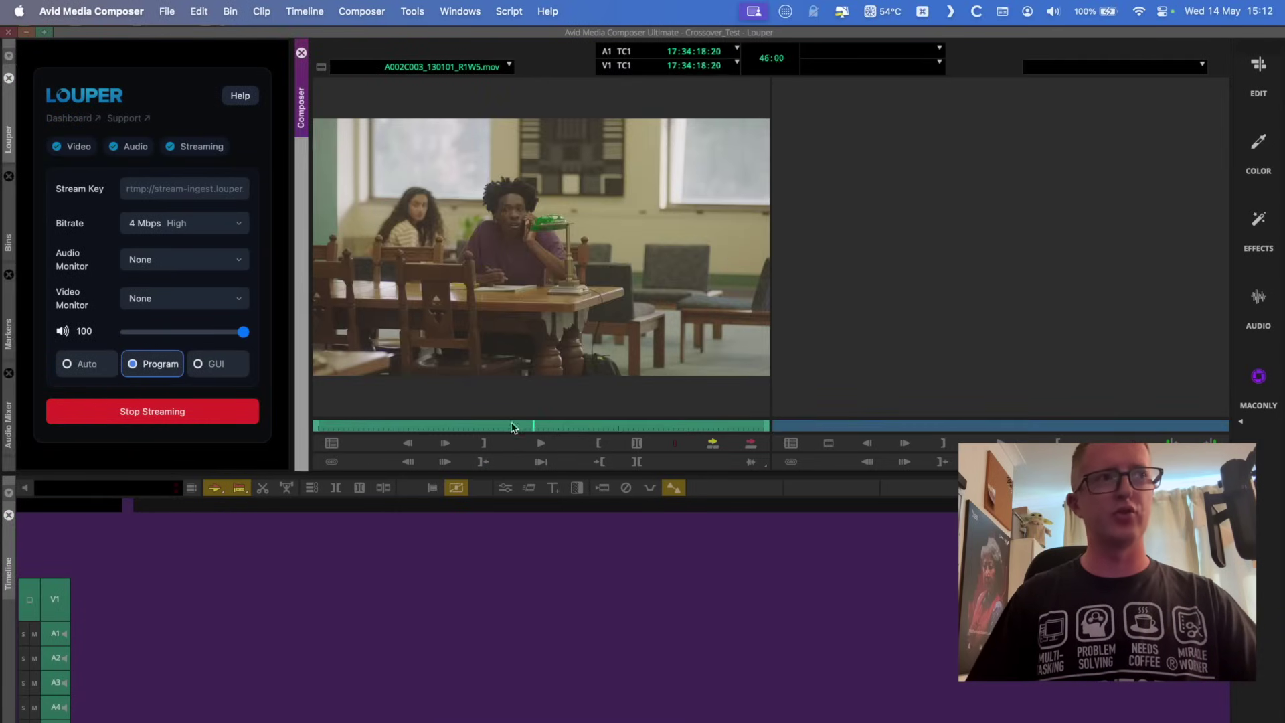
# Step: Park the source clip at 17:34:11:10, compare the frame with the livestream room, and play the clip to check the streamed playback
pyautogui.moveTo(511, 427); pyautogui.dragTo(496, 432)
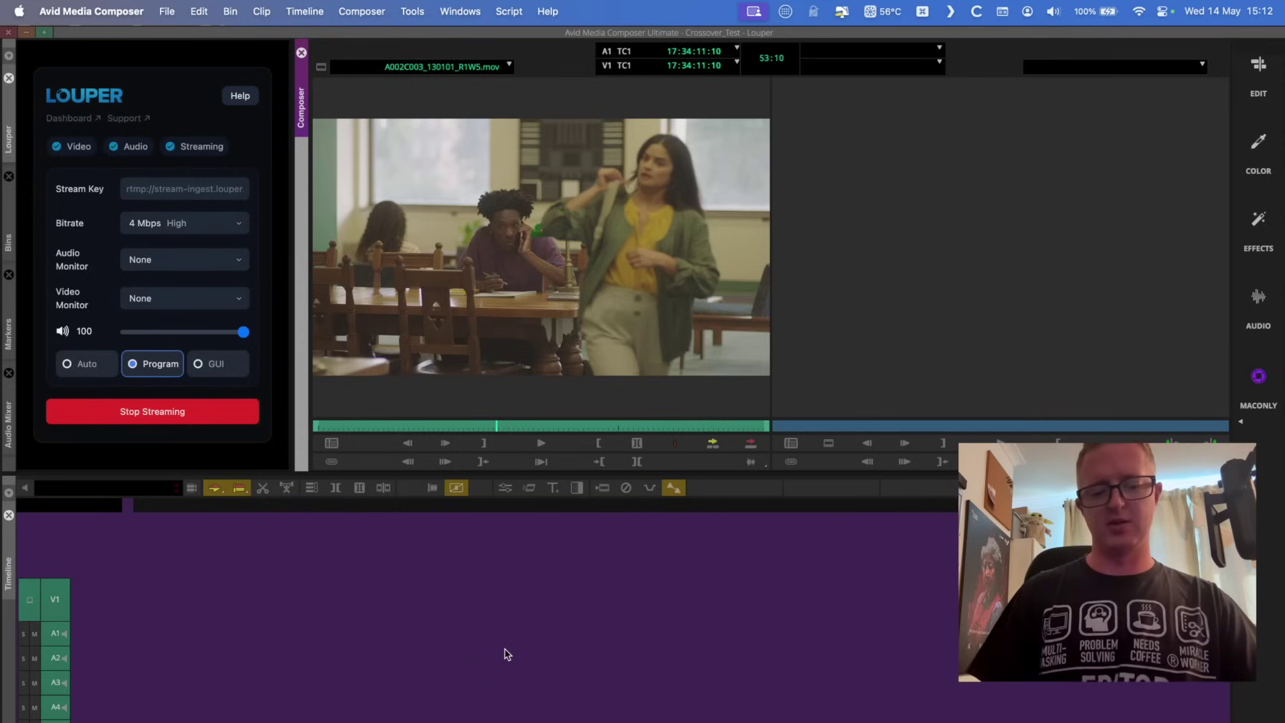
pyautogui.hotkey('ctrl', 'Right')
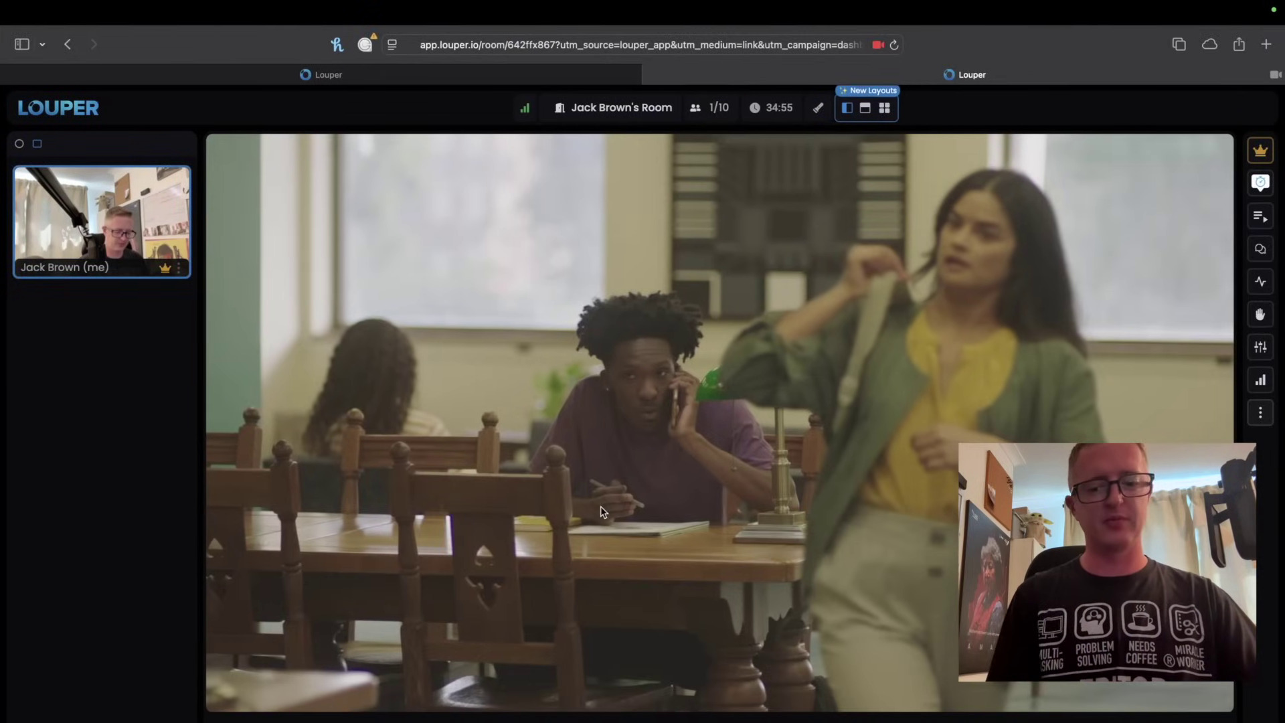
pyautogui.hotkey('ctrl', 'Left')
pyautogui.press('space')
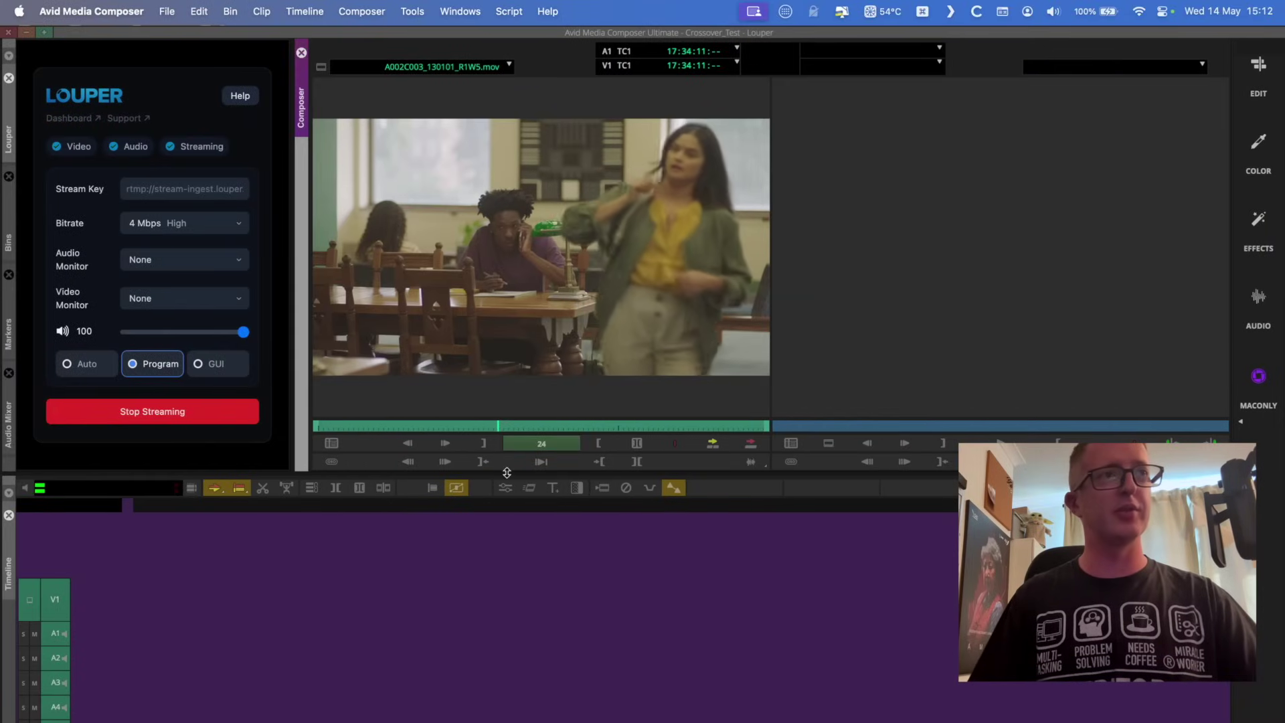
pyautogui.hotkey('ctrl', 'Right')
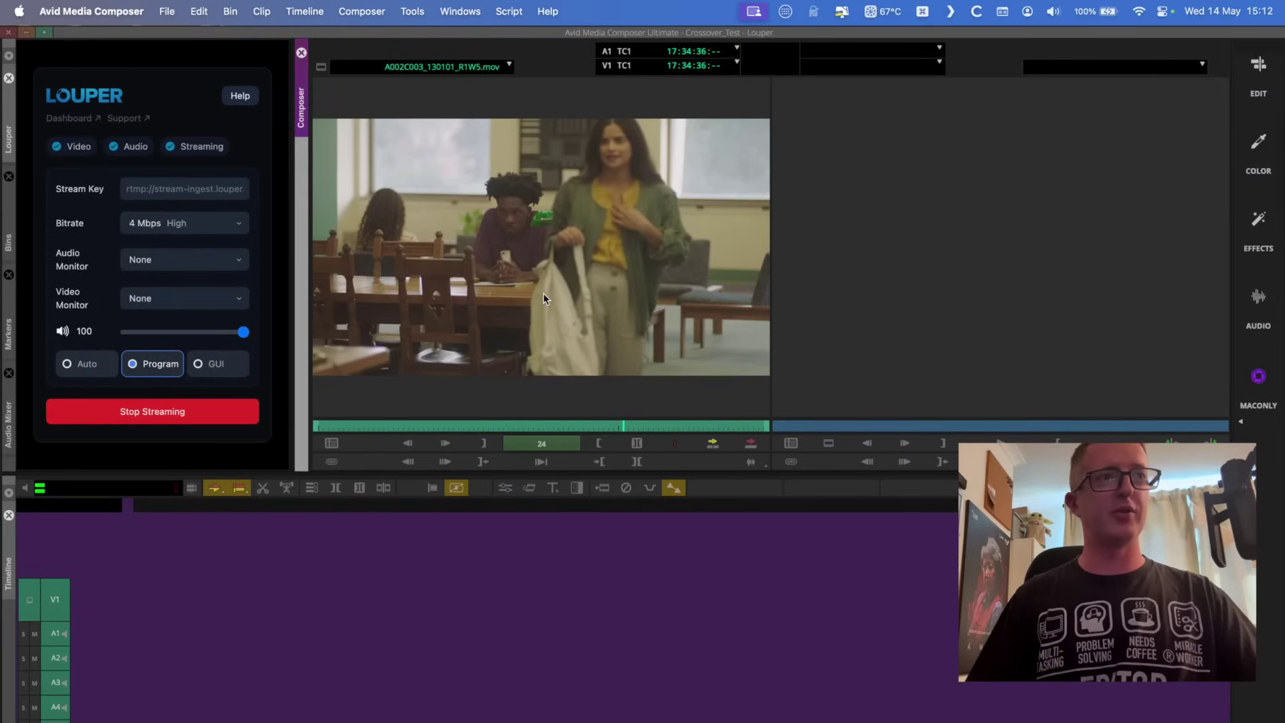
# Step: Stop the clip and, with the livestream room's drawing tool, circle the seated man in the frame and add freehand strokes beside the circle
pyautogui.press('space')
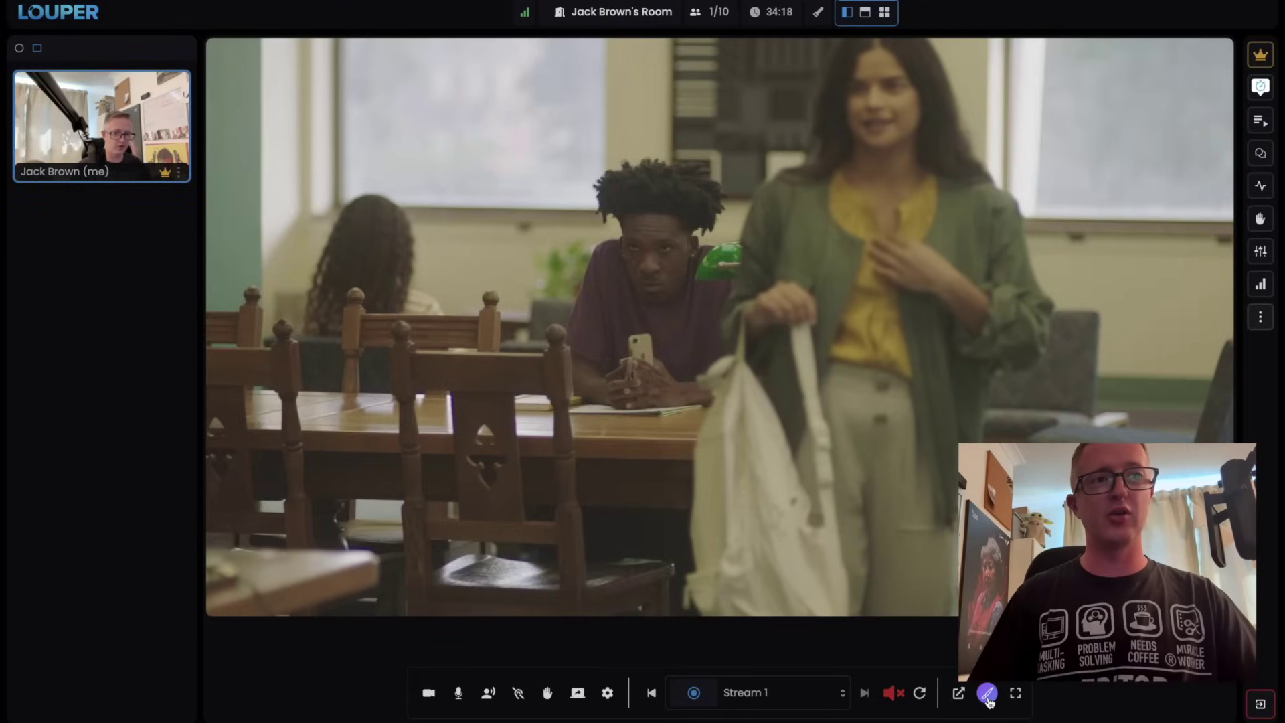
pyautogui.click(986, 694)
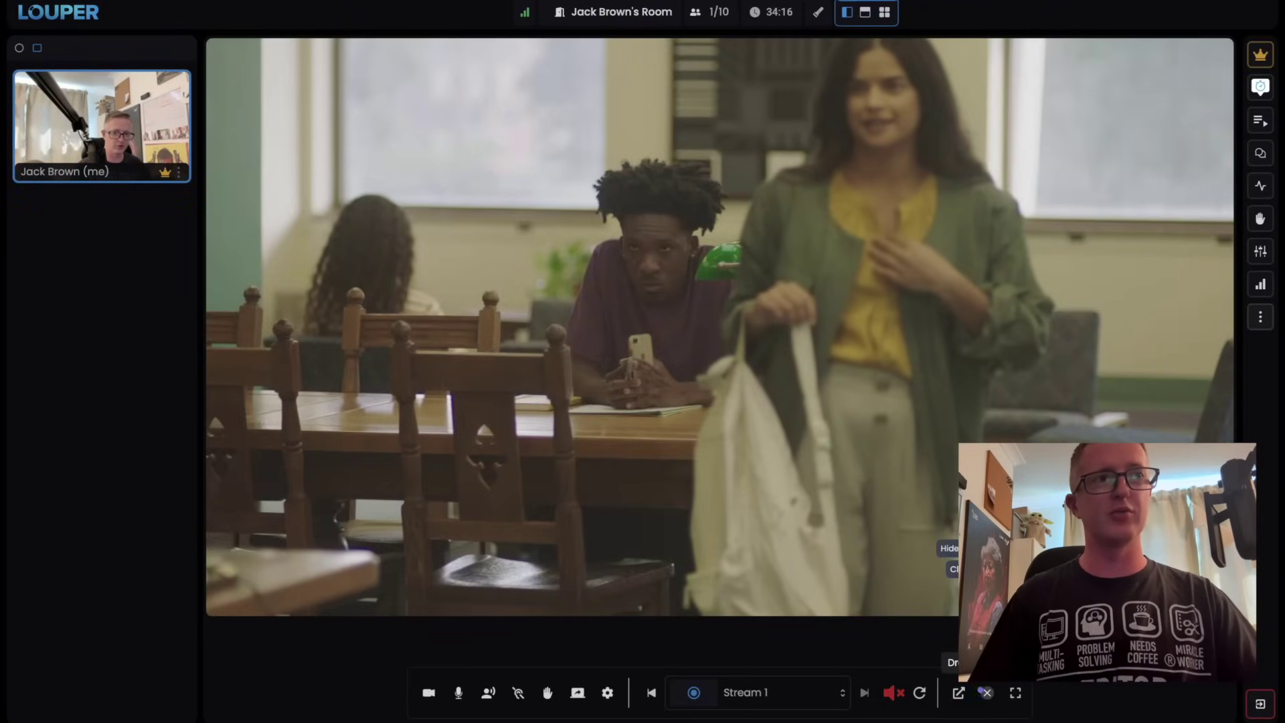
pyautogui.moveTo(708, 126)
pyautogui.mouseDown()
pyautogui.moveTo(561, 337)
pyautogui.moveTo(706, 198)
pyautogui.mouseUp()
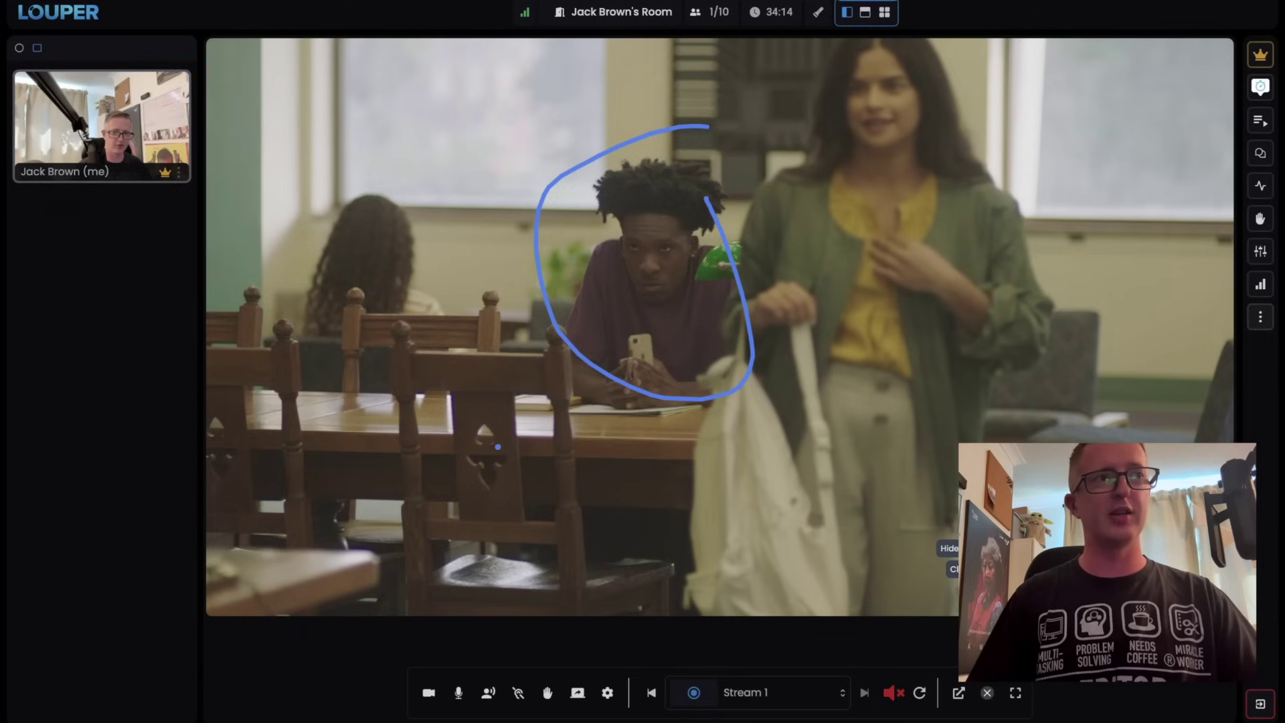
pyautogui.moveTo(566, 361); pyautogui.dragTo(418, 482)
pyautogui.moveTo(497, 359); pyautogui.dragTo(604, 432)
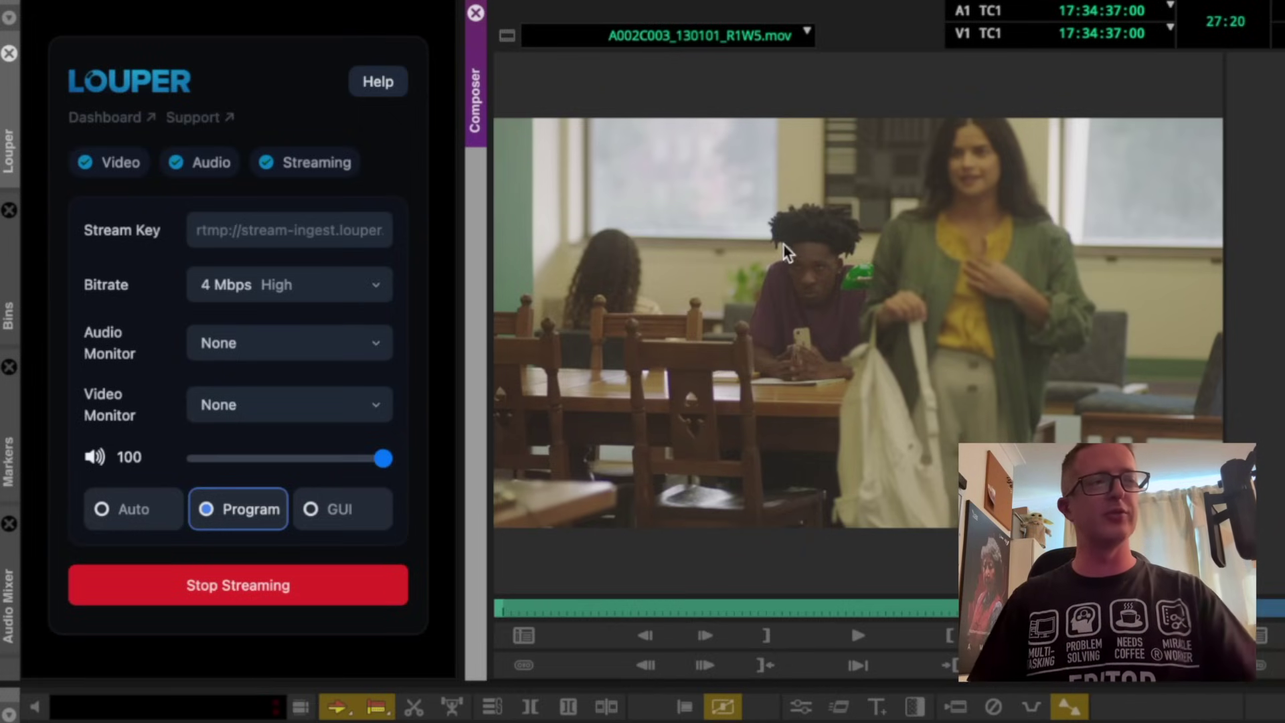
# Step: Set the Louper stream source to GUI and check the streamed interface in the livestream room
pyautogui.click(354, 514)
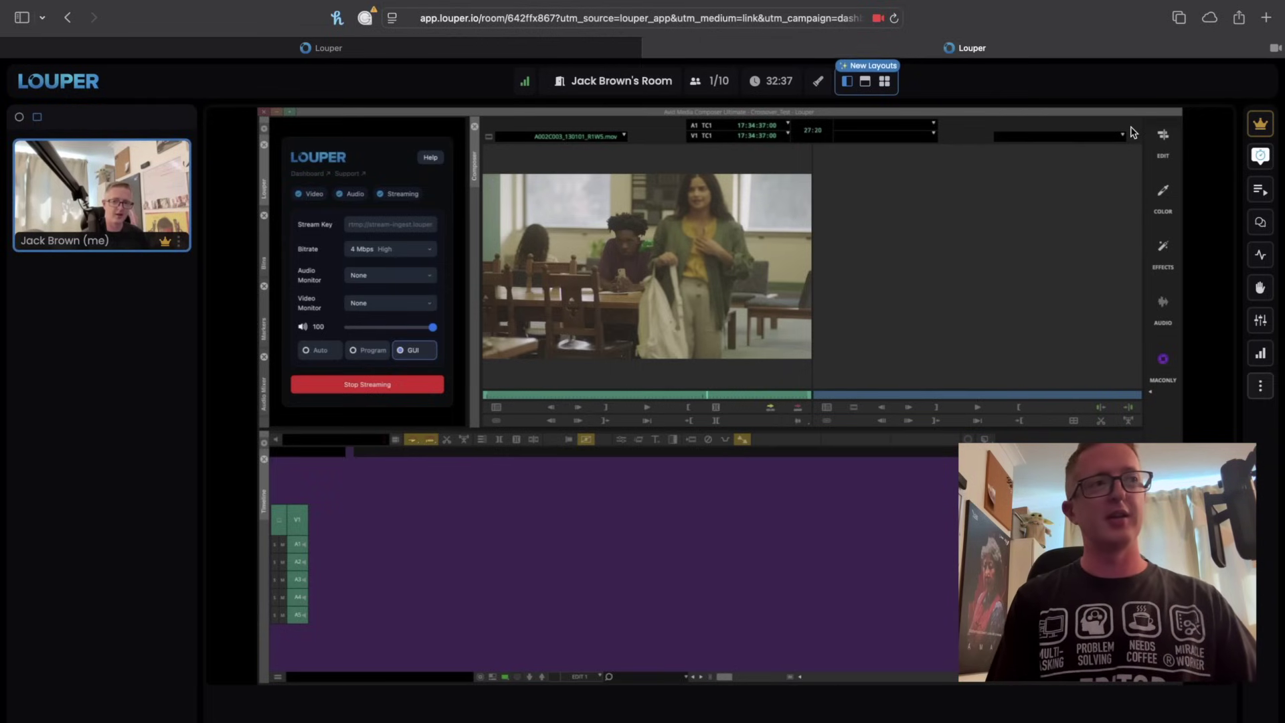
pyautogui.hotkey('ctrl', 'Left')
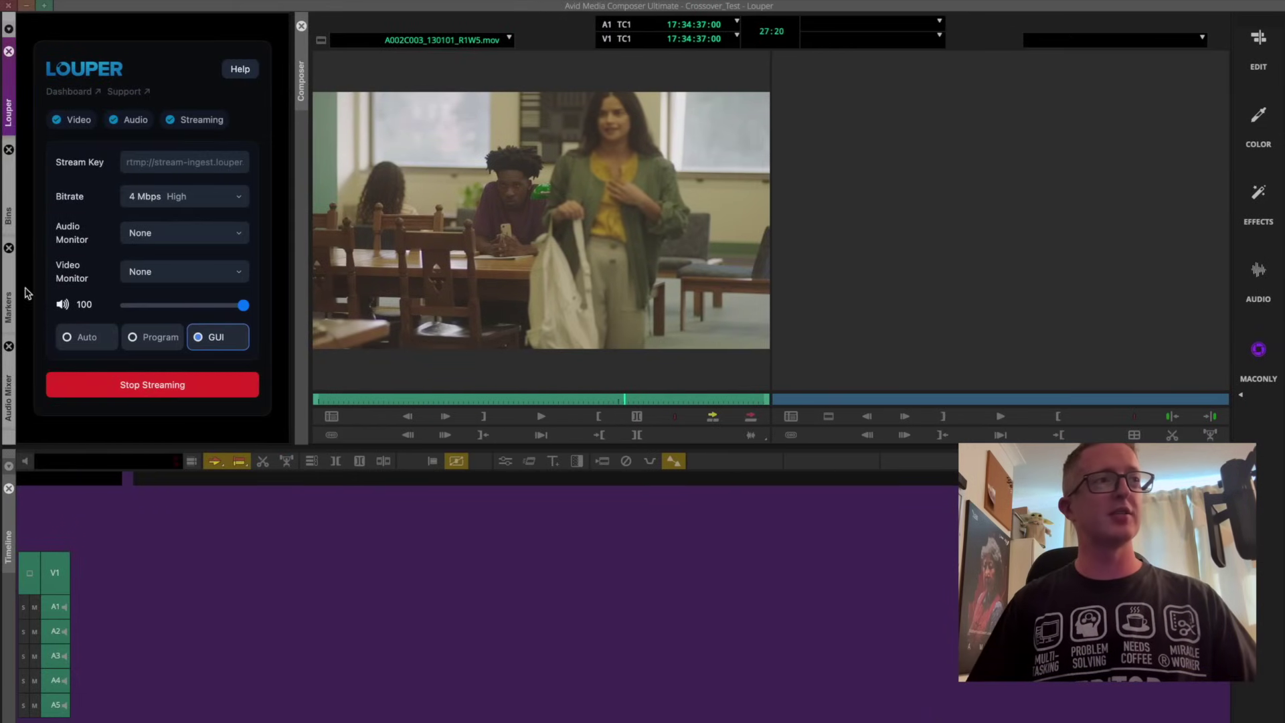
# Step: Set the Louper stream source to Auto, and test it by playing the source clip from 17:33:57:13 and activating the empty timeline
pyautogui.click(86, 337)
pyautogui.click(432, 399)
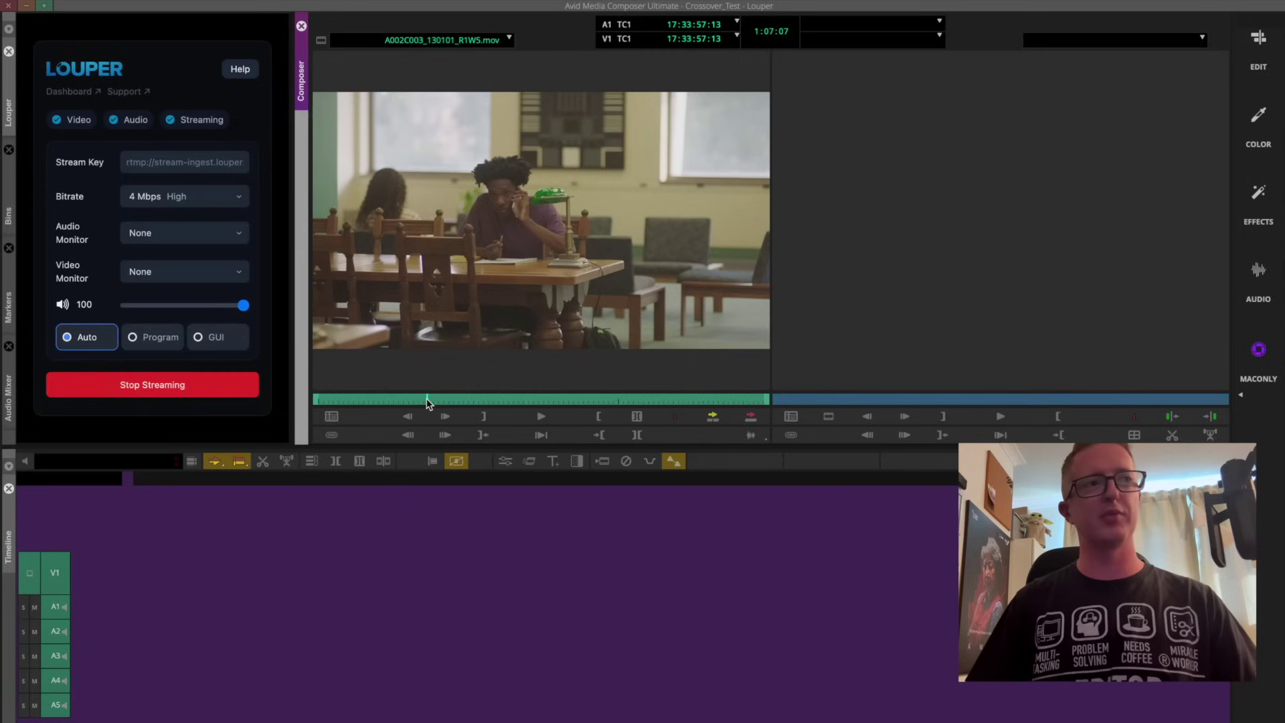
pyautogui.press('space')
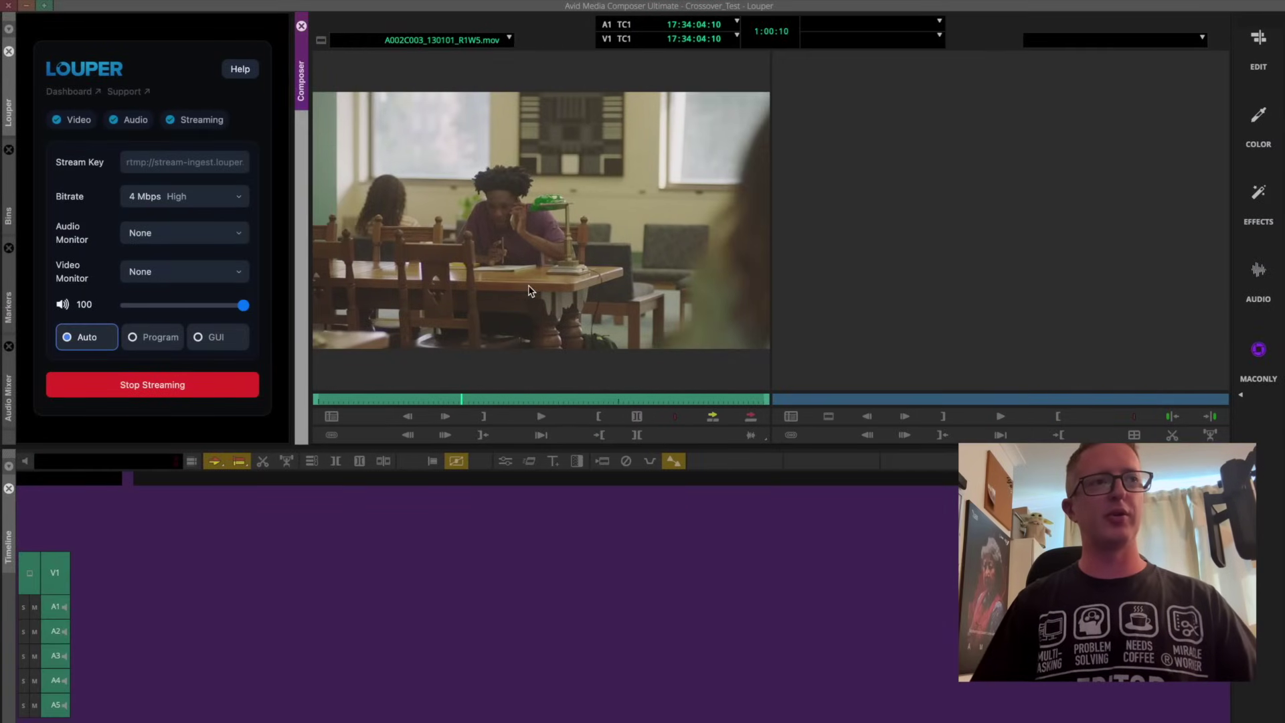
pyautogui.click(604, 634)
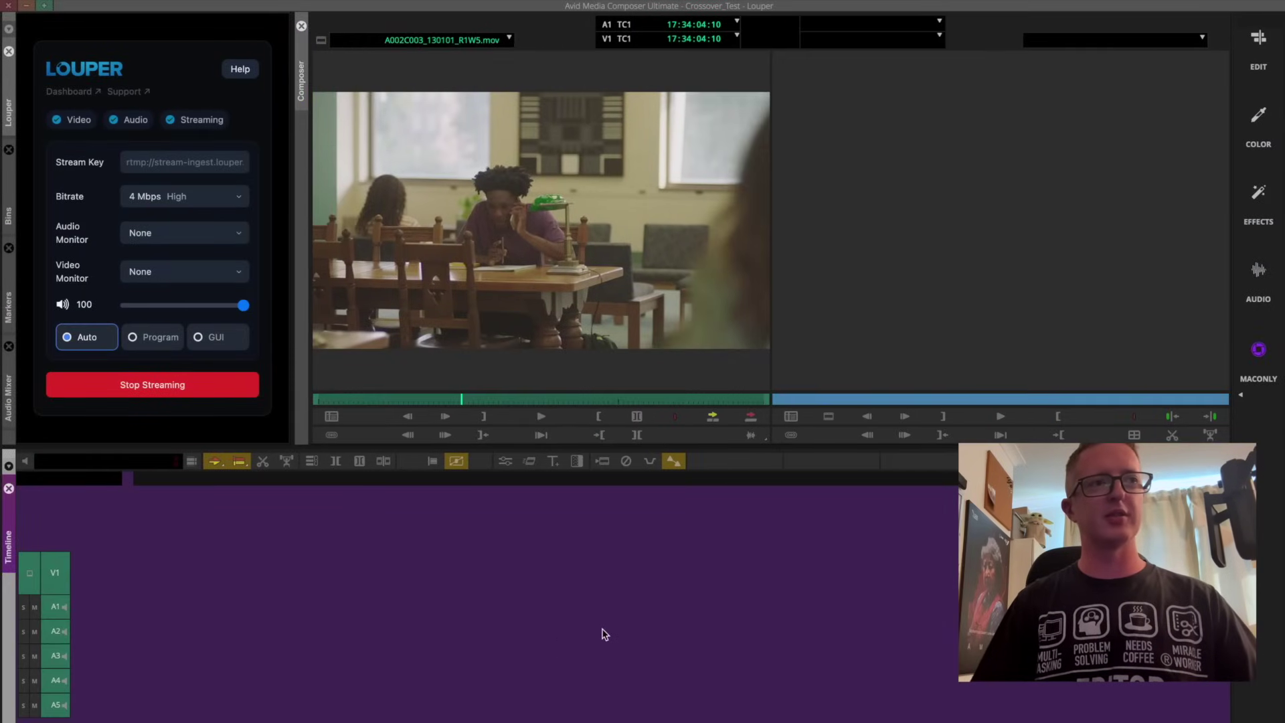
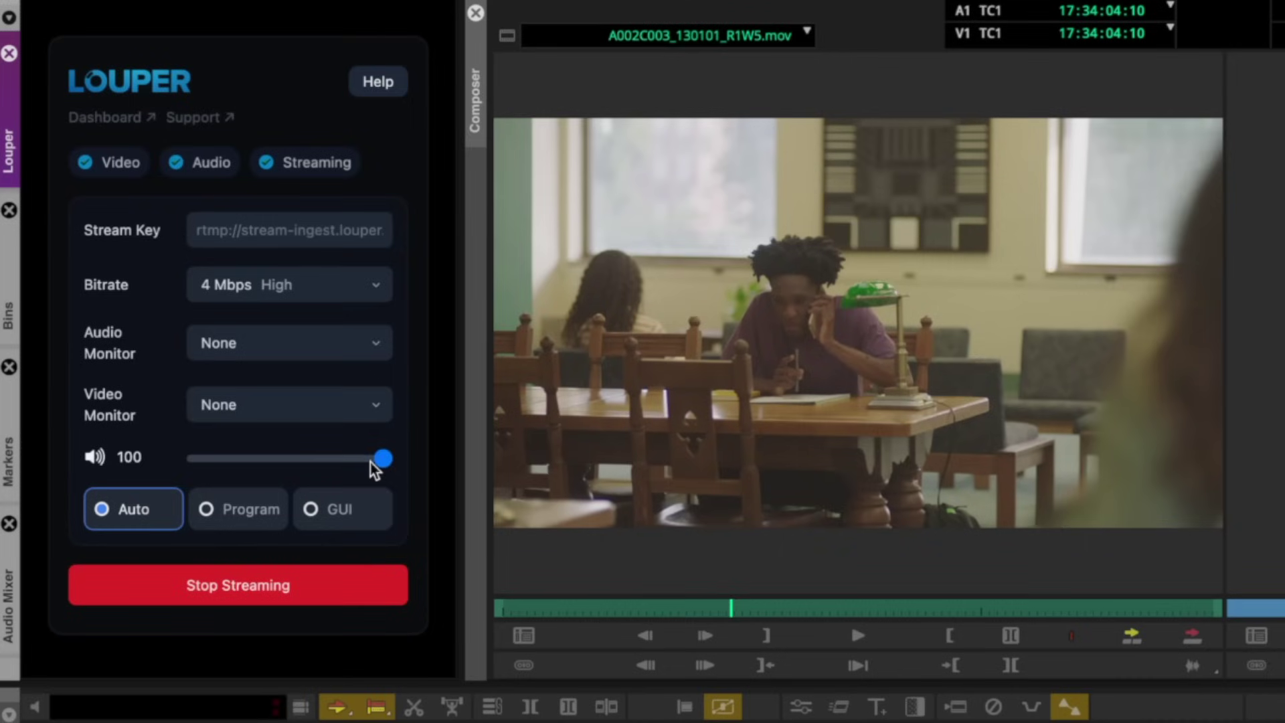
# Step: Set Louper's Video Monitor to Window and move the playback window out of the way
pyautogui.moveTo(372, 465); pyautogui.dragTo(561, 479)
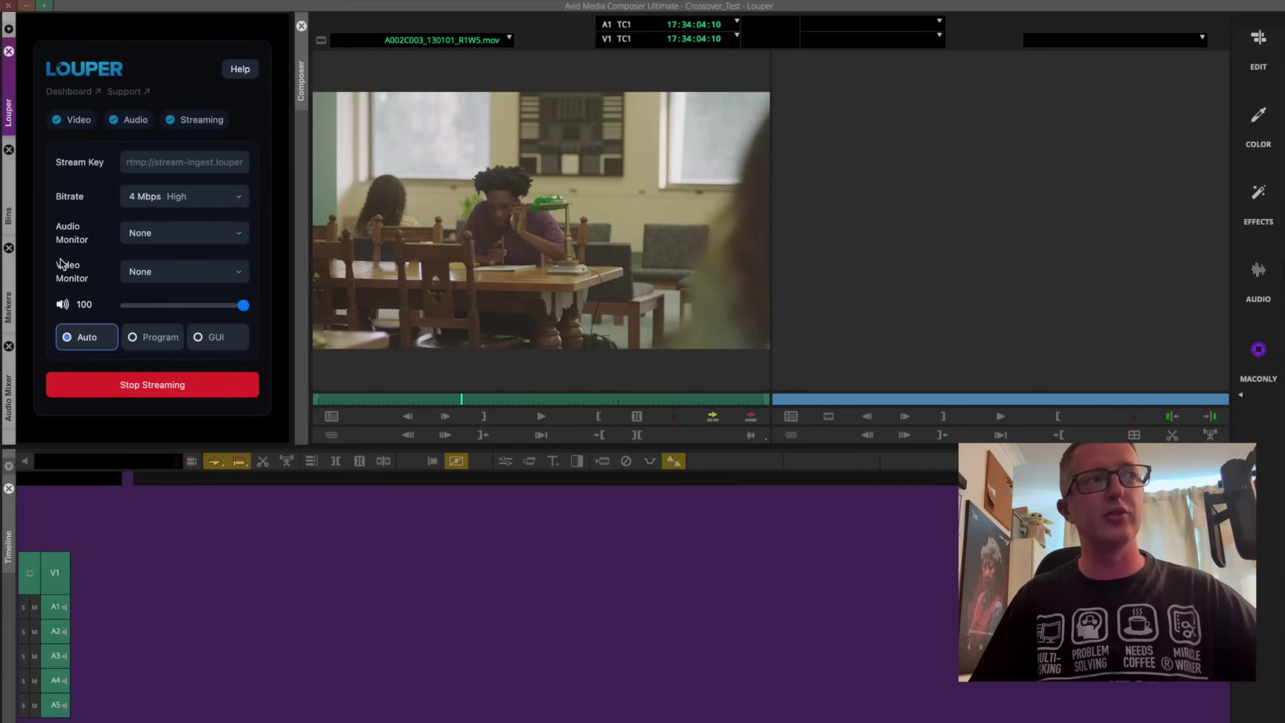
pyautogui.click(239, 276)
pyautogui.click(160, 364)
pyautogui.moveTo(887, 339); pyautogui.dragTo(730, 232)
pyautogui.click(355, 313)
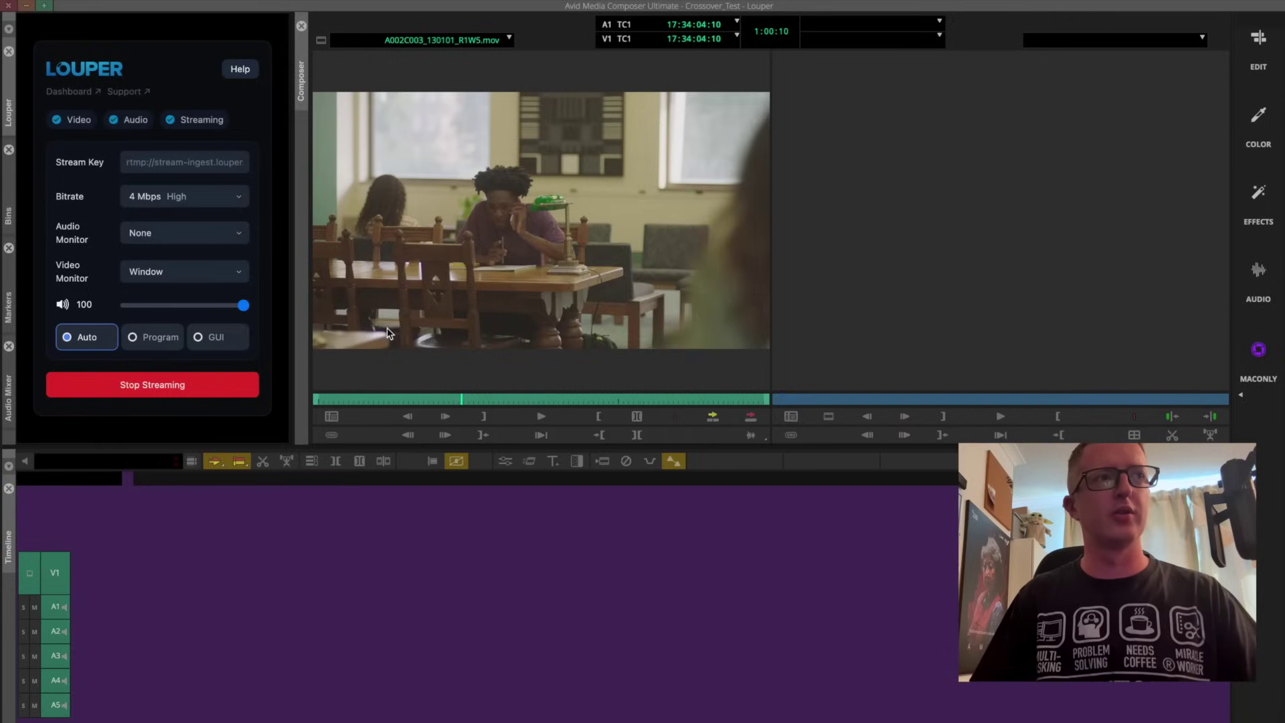
# Step: Scrub the source clip to its end at 17:35:04:20 and bring the Louper Full Screen Playback window to the front
pyautogui.moveTo(440, 402); pyautogui.dragTo(565, 404)
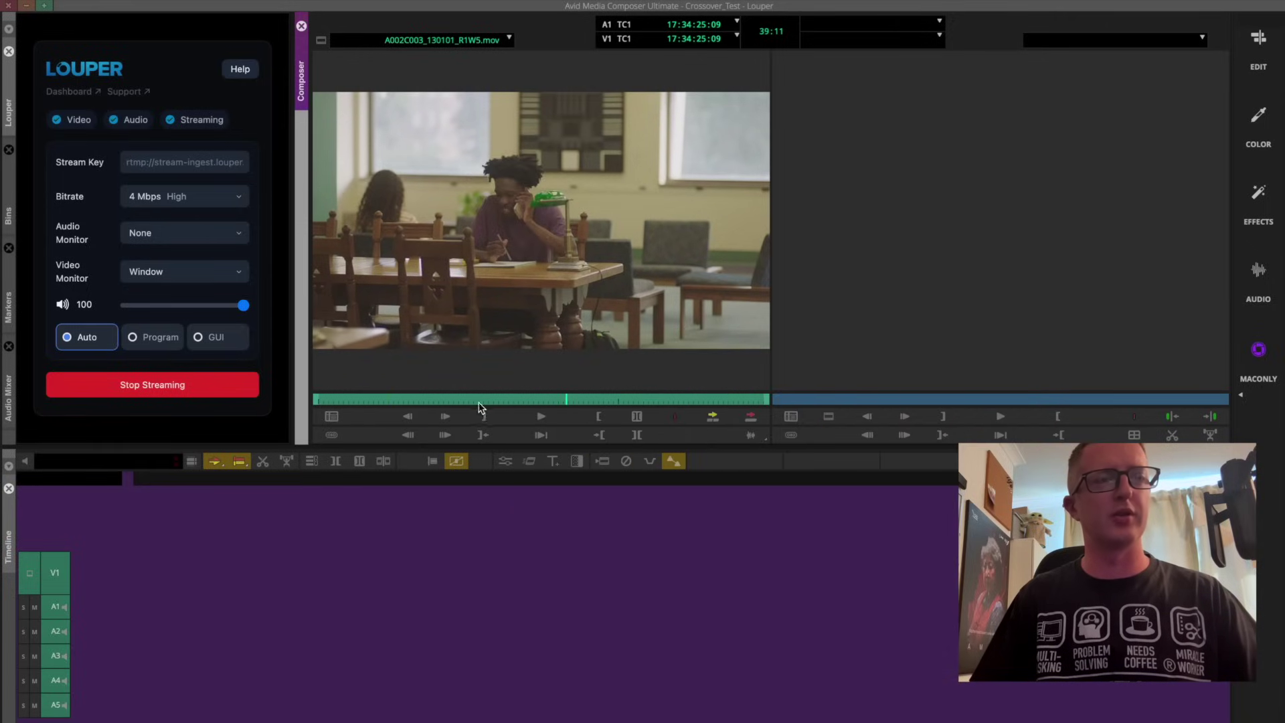
pyautogui.moveTo(642, 401); pyautogui.dragTo(828, 400)
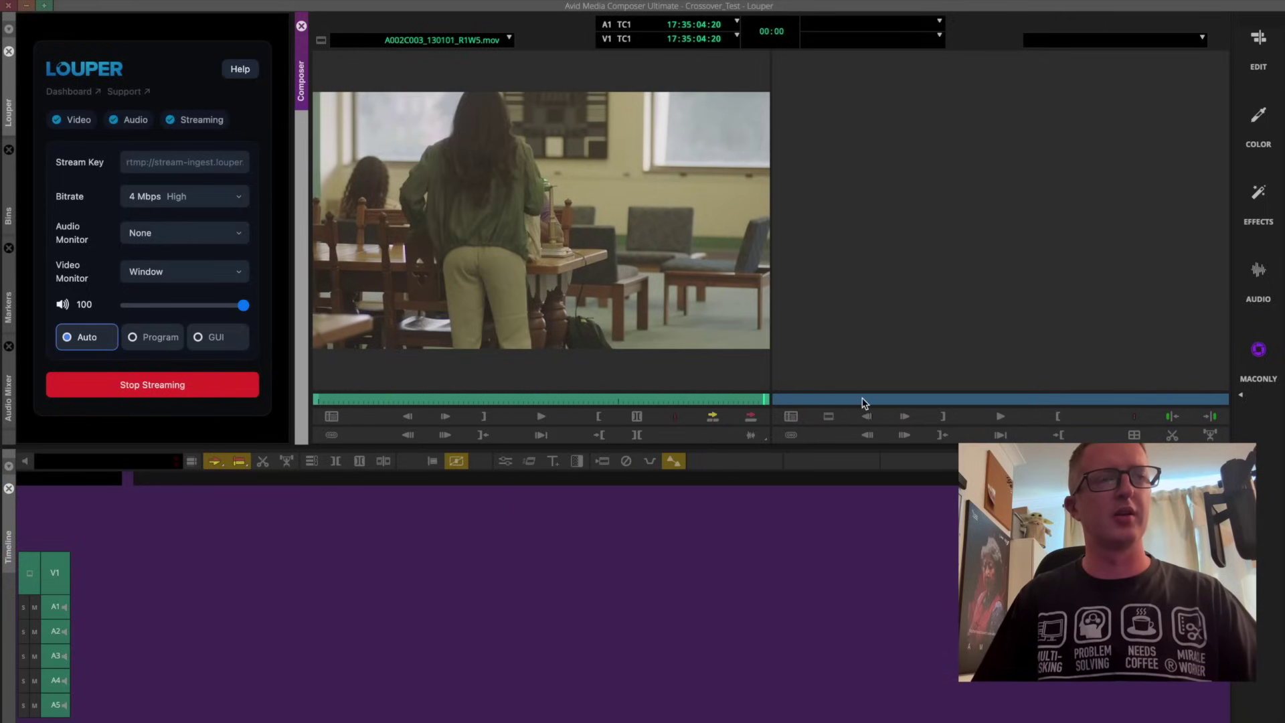
pyautogui.hotkey('ctrl', 'Up')
pyautogui.click(666, 220)
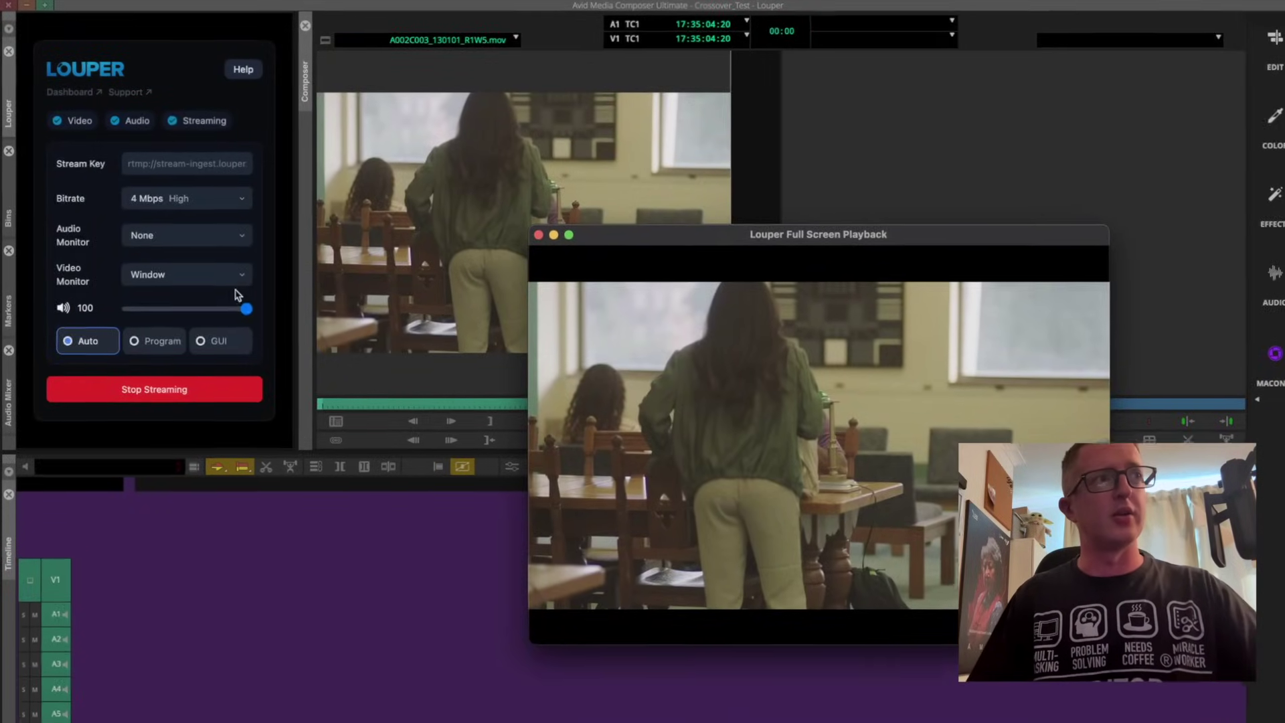
# Step: Send Louper's Video Monitor output to the DELL U3415W display, and return it to Window
pyautogui.click(185, 271)
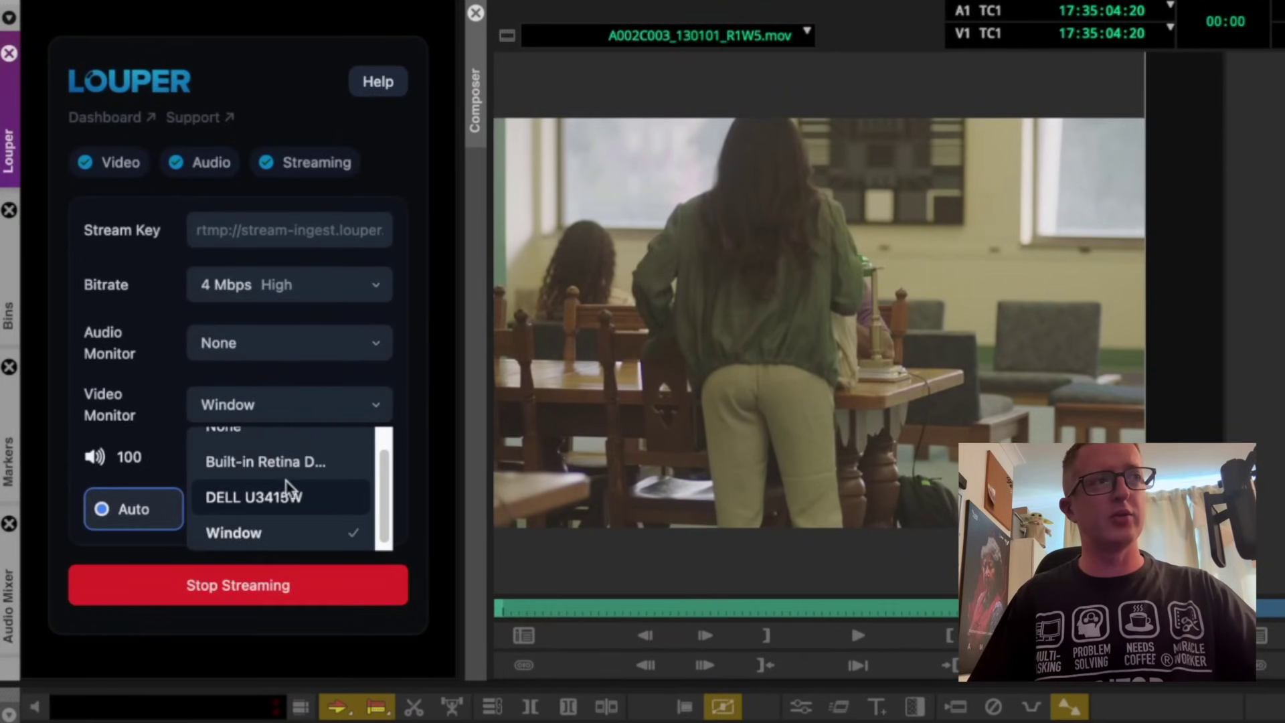
pyautogui.click(295, 503)
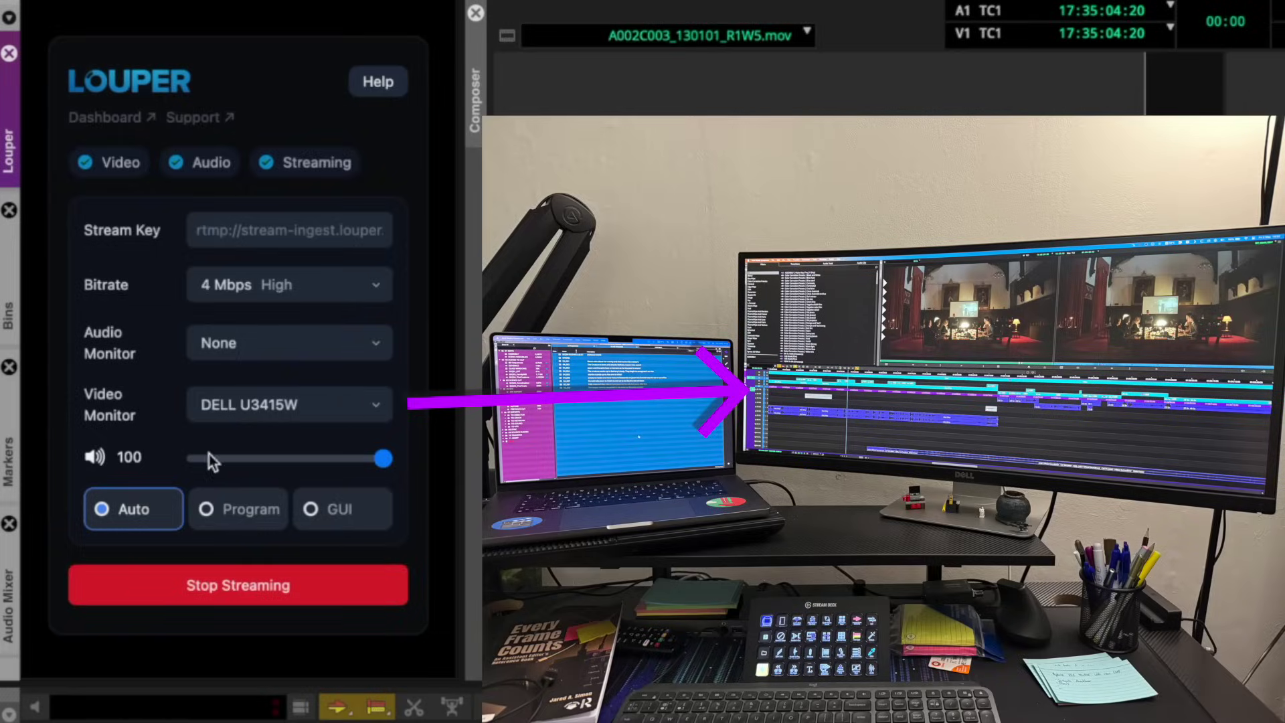
pyautogui.click(303, 415)
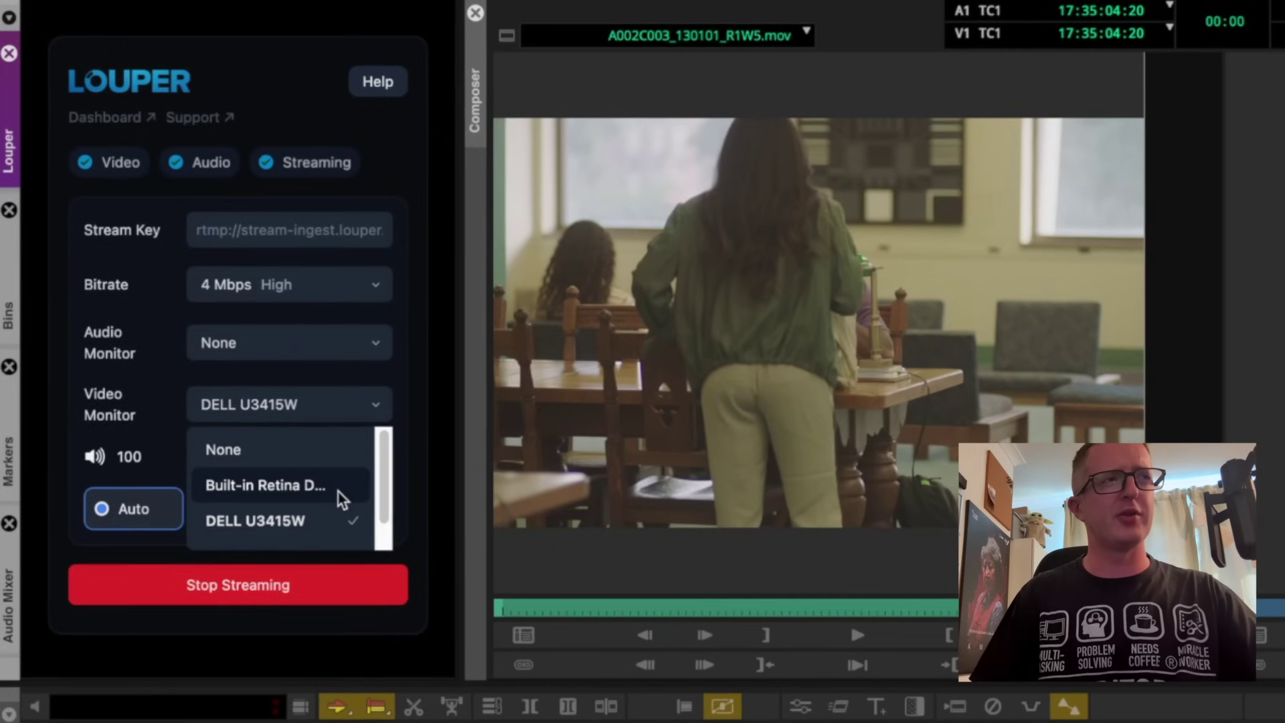
pyautogui.click(339, 491)
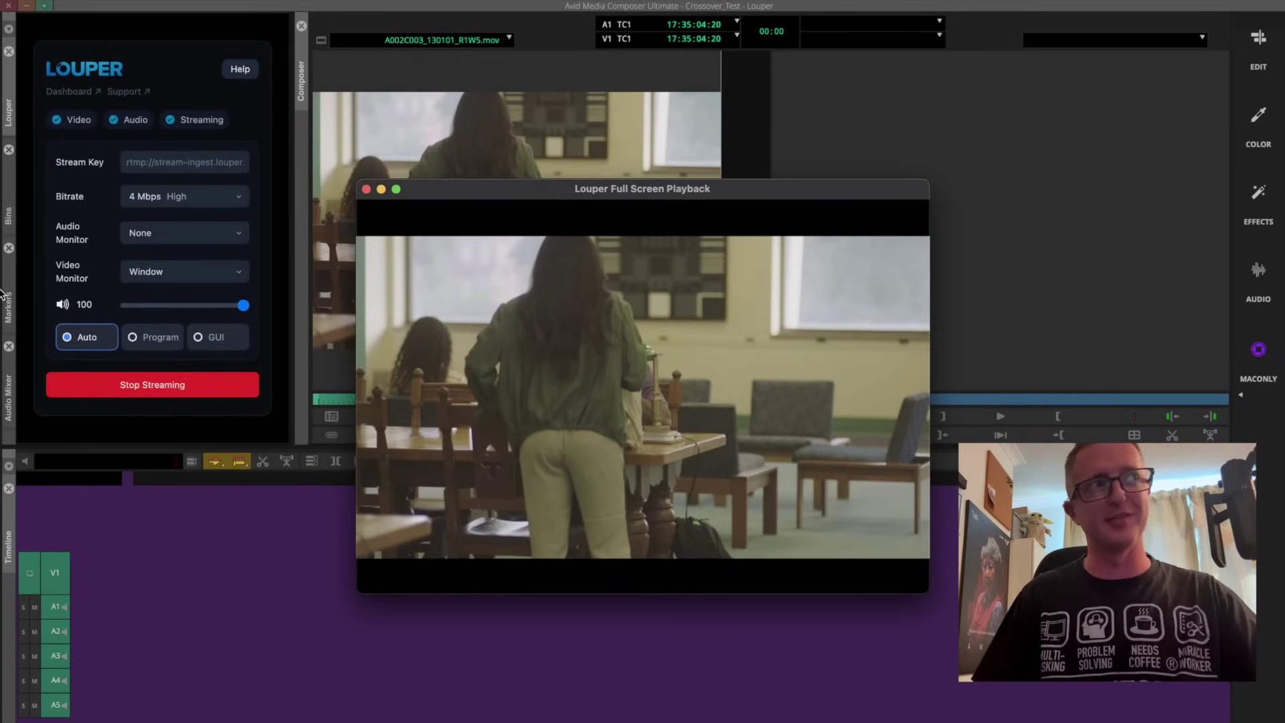
# Step: Set Louper's Video Monitor to None and look through the Audio Monitor options, leaving None selected
pyautogui.click(213, 271)
pyautogui.click(206, 291)
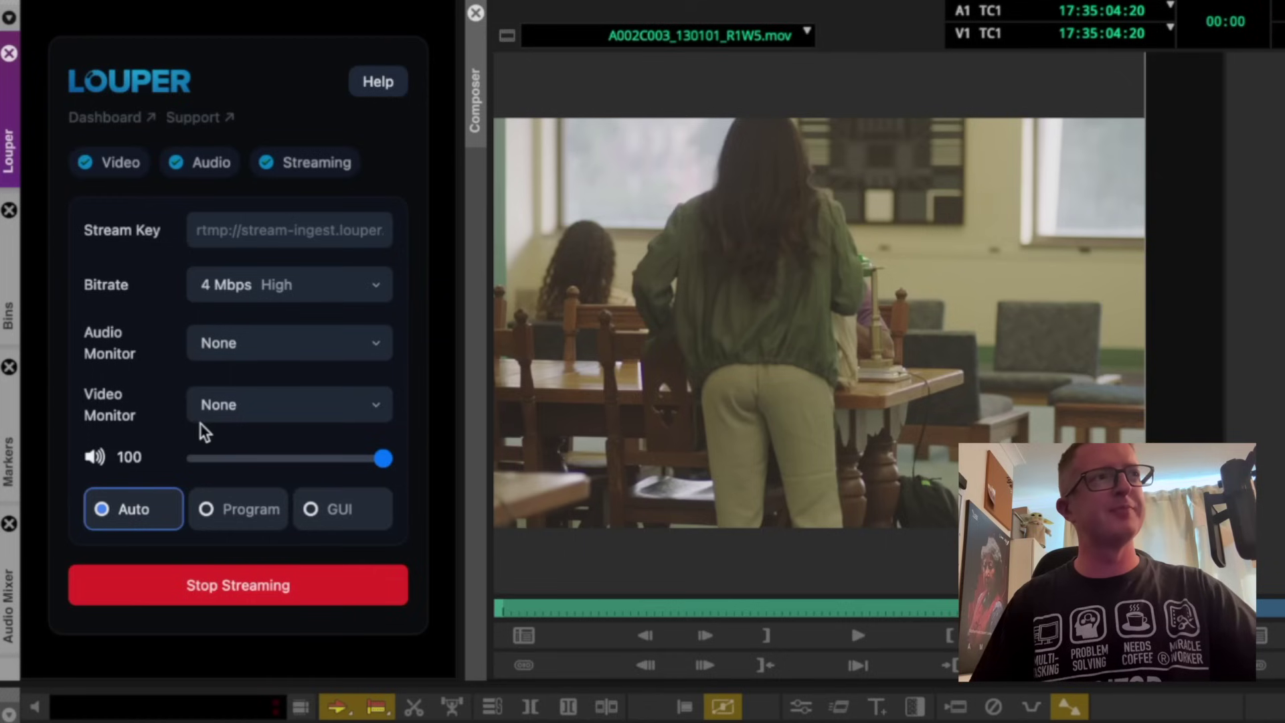
pyautogui.click(289, 357)
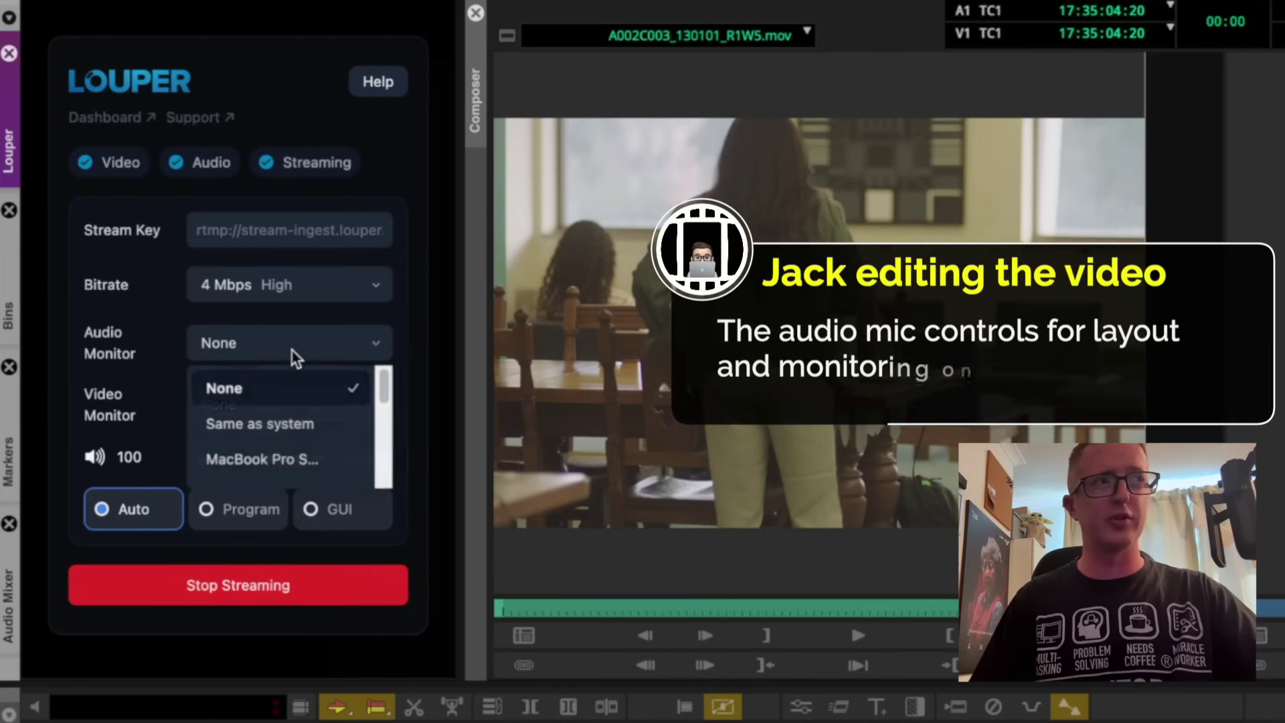
pyautogui.click(158, 371)
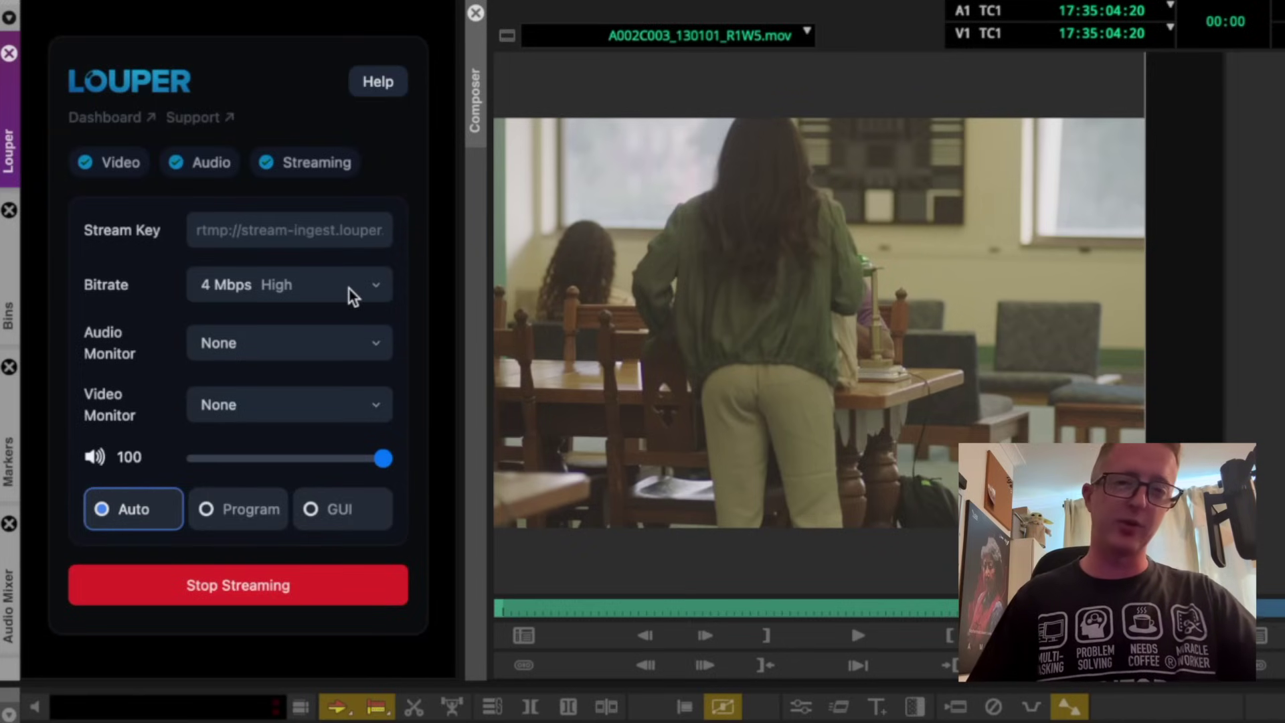
# Step: Try the 1.2 Mbps Very Low stream bitrate and set the bitrate back to 4 Mbps High
pyautogui.click(351, 287)
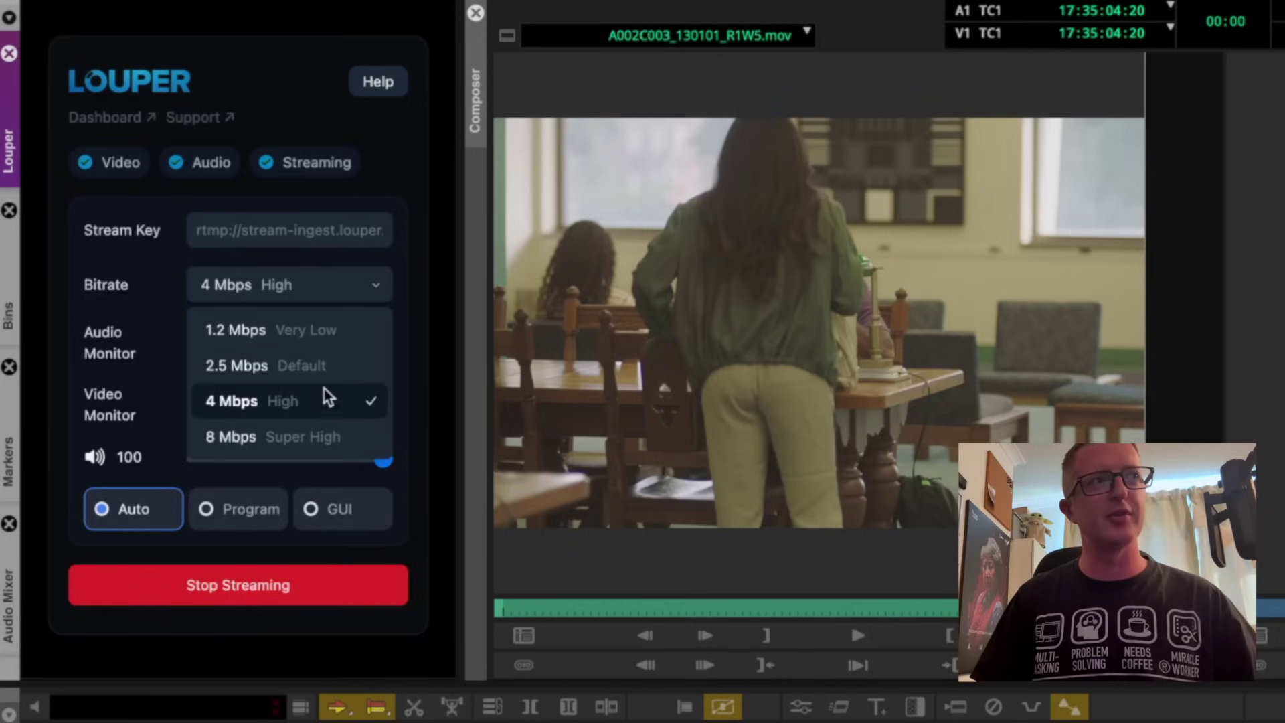
pyautogui.click(314, 342)
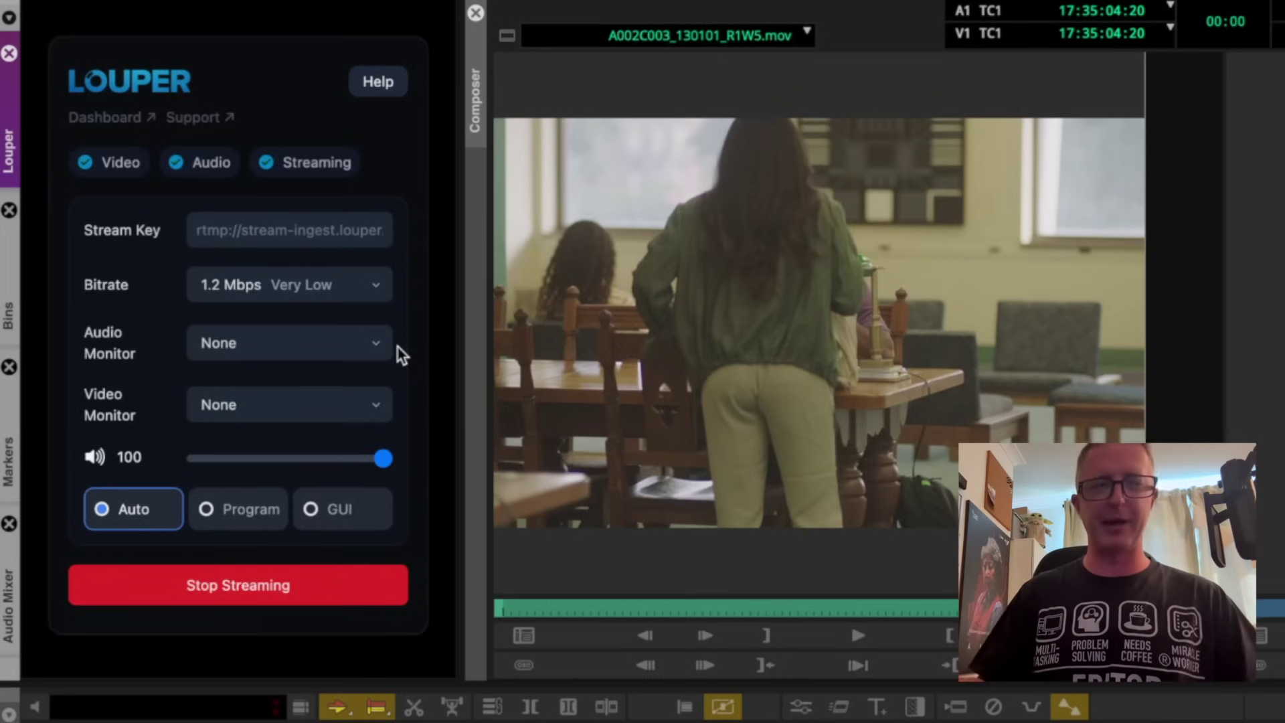
pyautogui.click(356, 297)
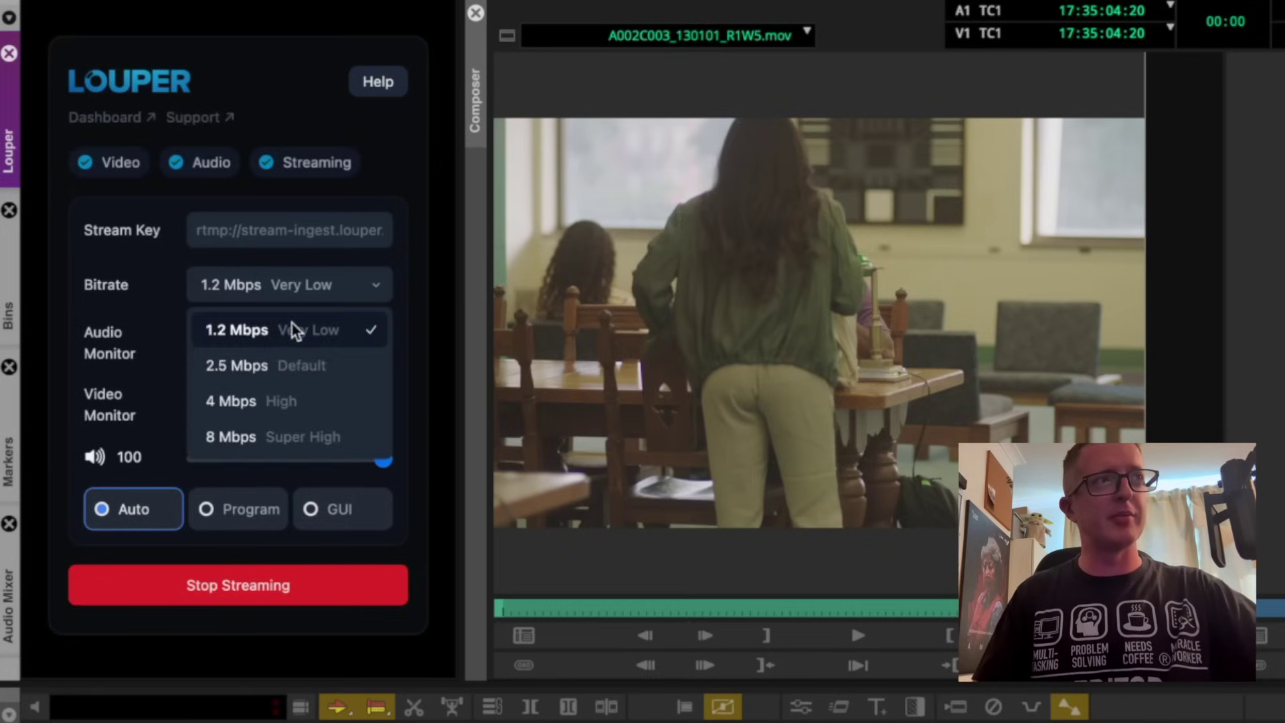
pyautogui.click(294, 400)
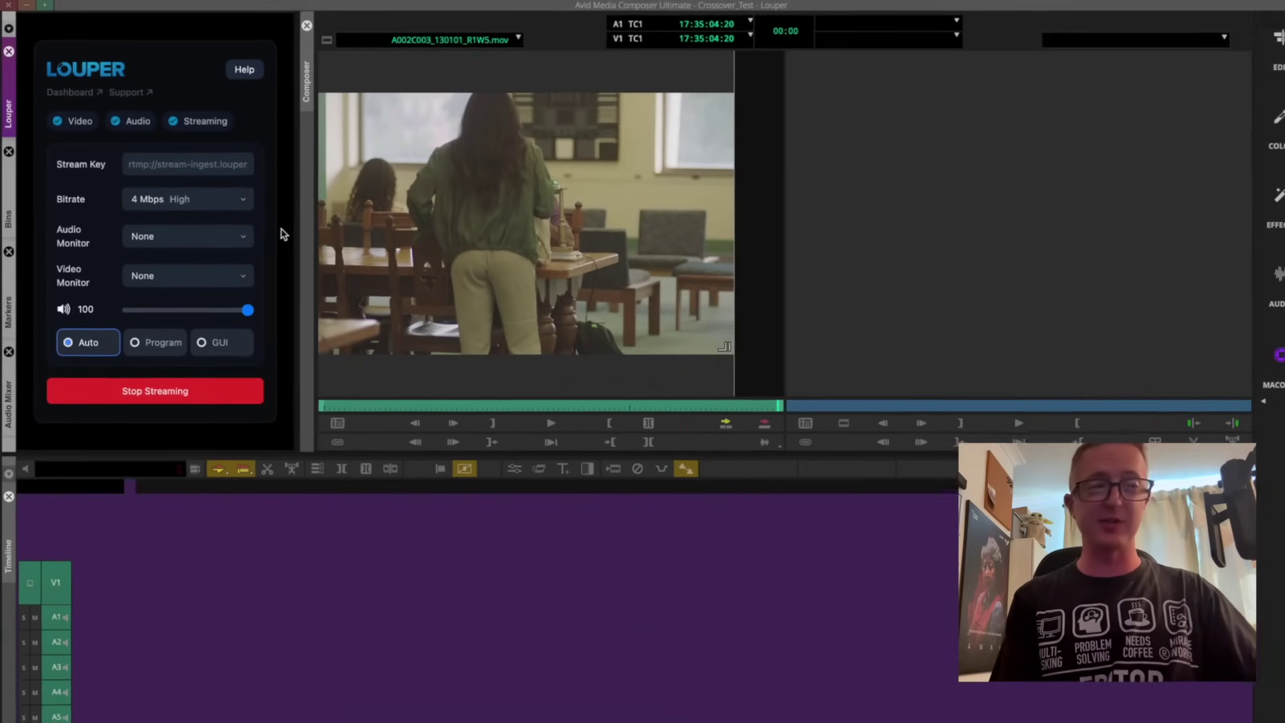
pyautogui.hotkey('ctrl', 'Right')
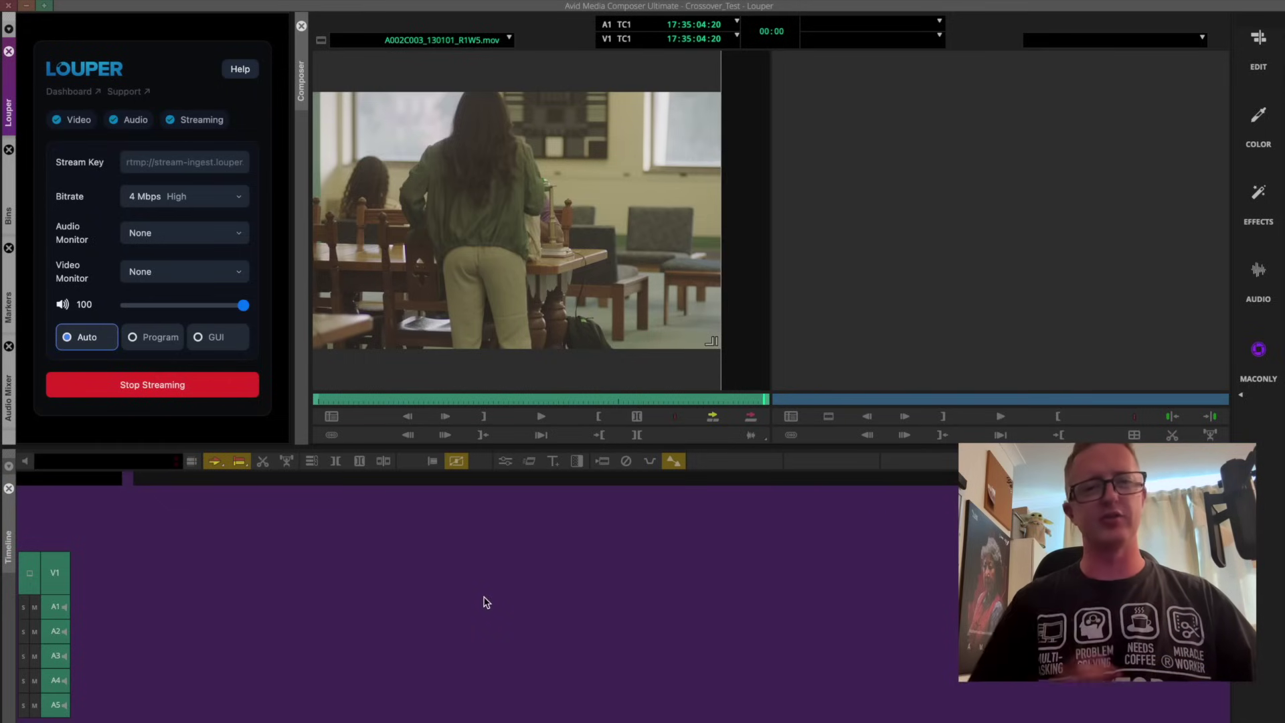
pyautogui.hotkey('ctrl', 'Right')
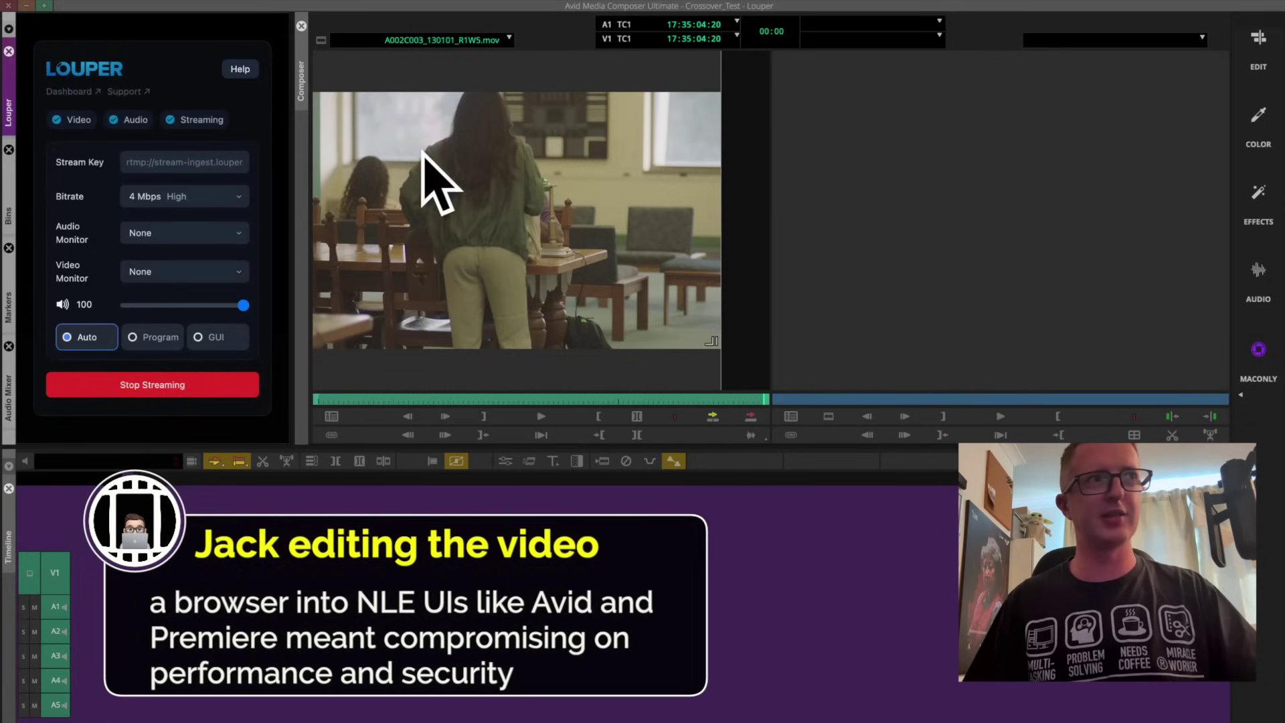
# Step: Dock the Louper panel in the same group as the Composer, display it there, and return to the Composer
pyautogui.moveTo(9, 112); pyautogui.dragTo(320, 175)
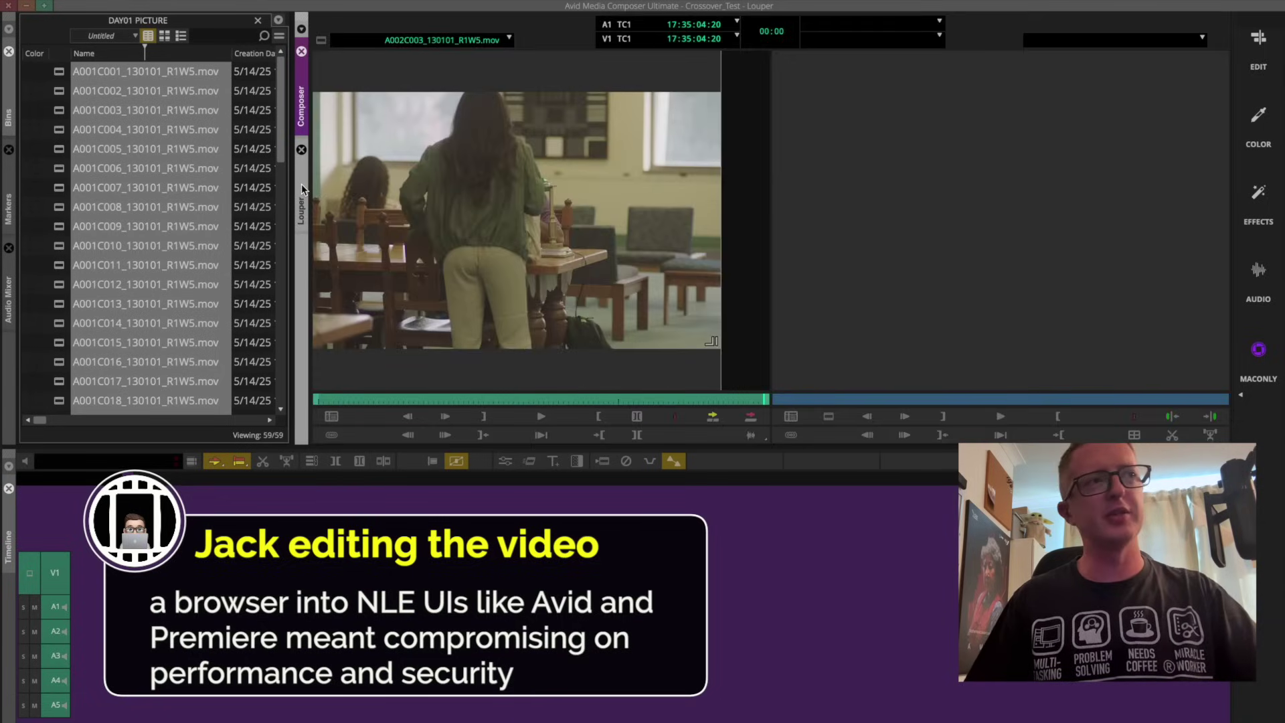
pyautogui.click(302, 193)
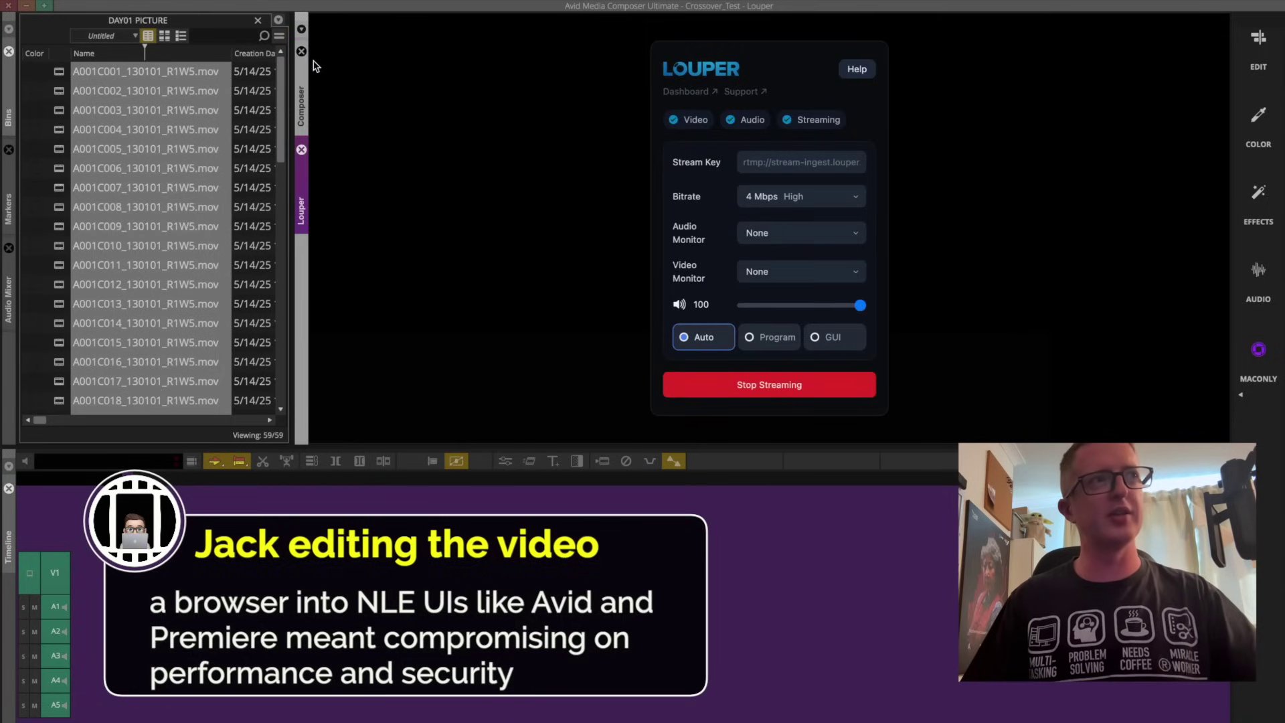
pyautogui.click(301, 107)
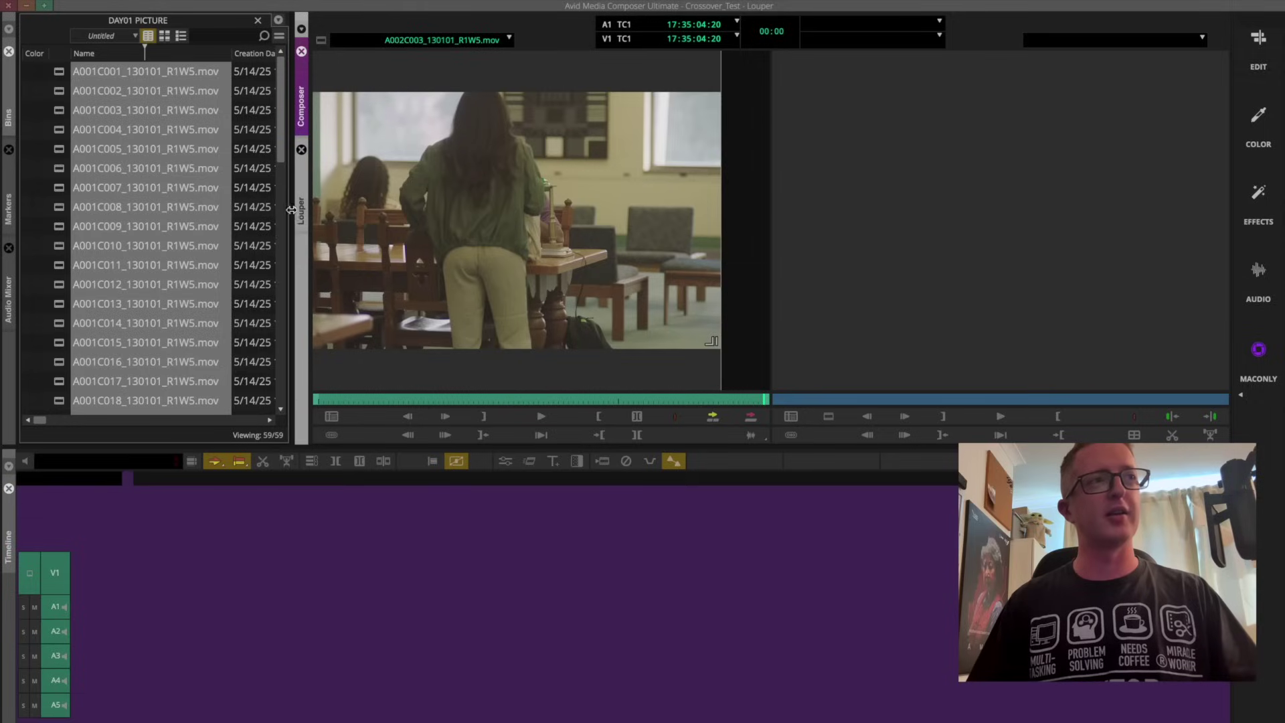
# Step: Display the docked Louper panel and switch to the livestream room in the browser to check the streamed interface
pyautogui.click(298, 202)
pyautogui.click(299, 208)
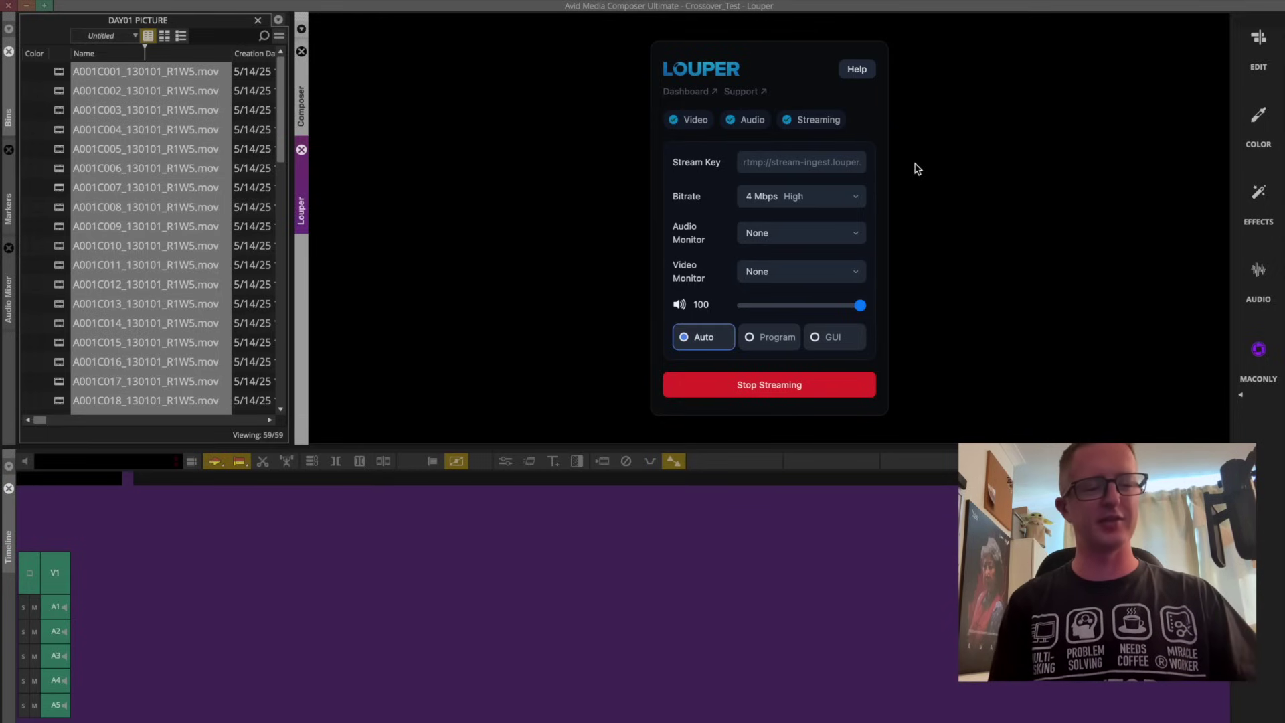
pyautogui.hotkey('ctrl', 'Right')
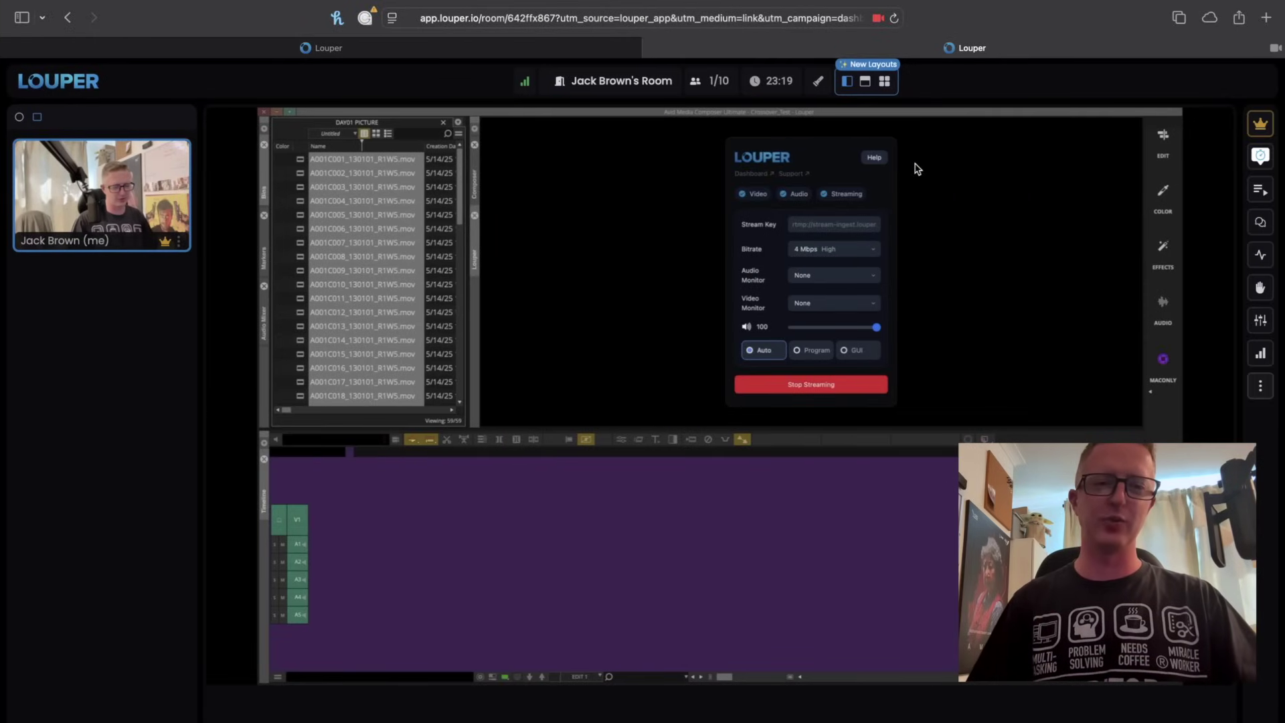